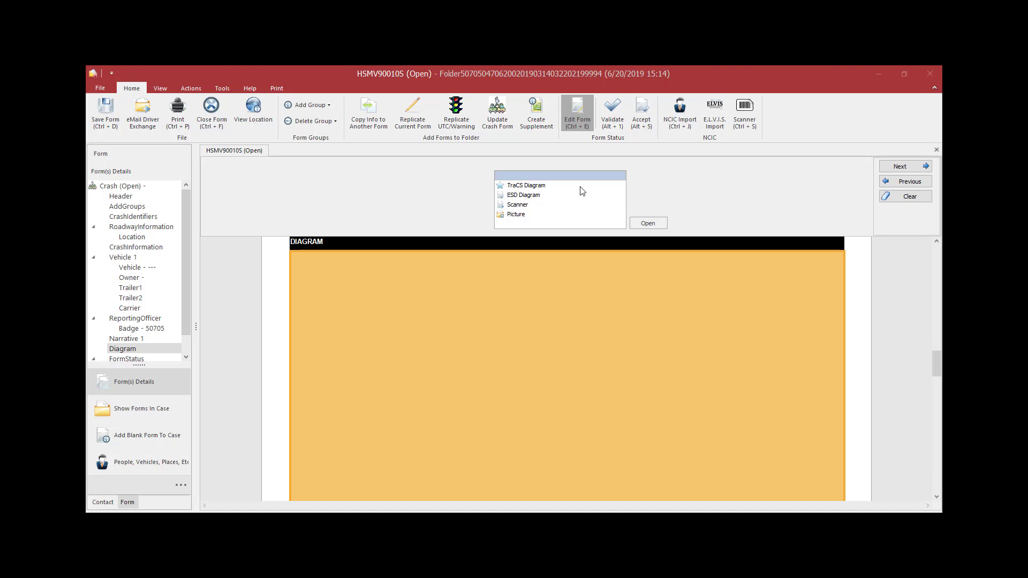
Choose the TraCS Diagram type and open a new blank diagram in the Diagram Builder.
click(551, 186)
click(639, 224)
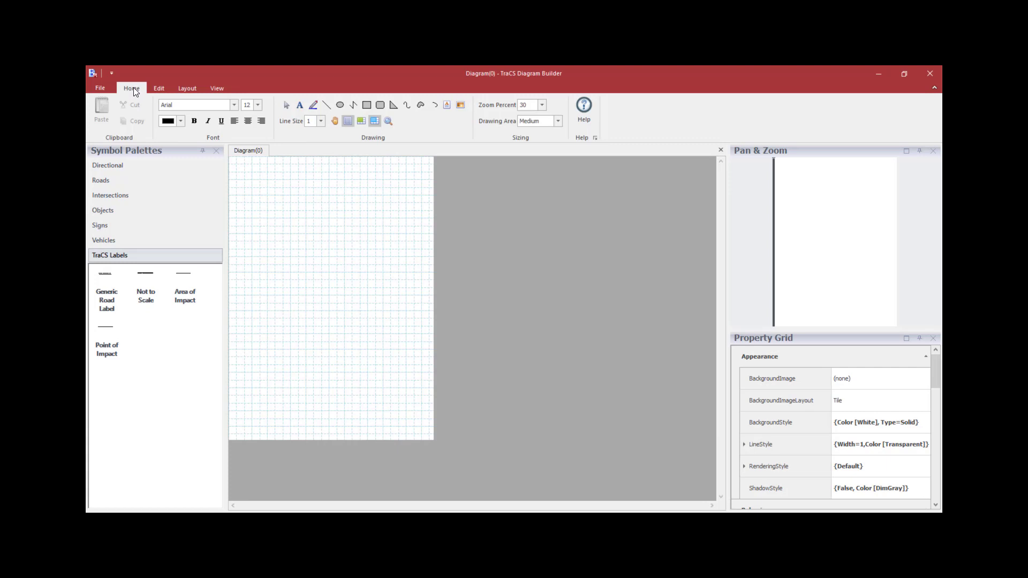
Look over the Edit and Layout tabs, then return to the Home tab.
click(163, 90)
click(183, 90)
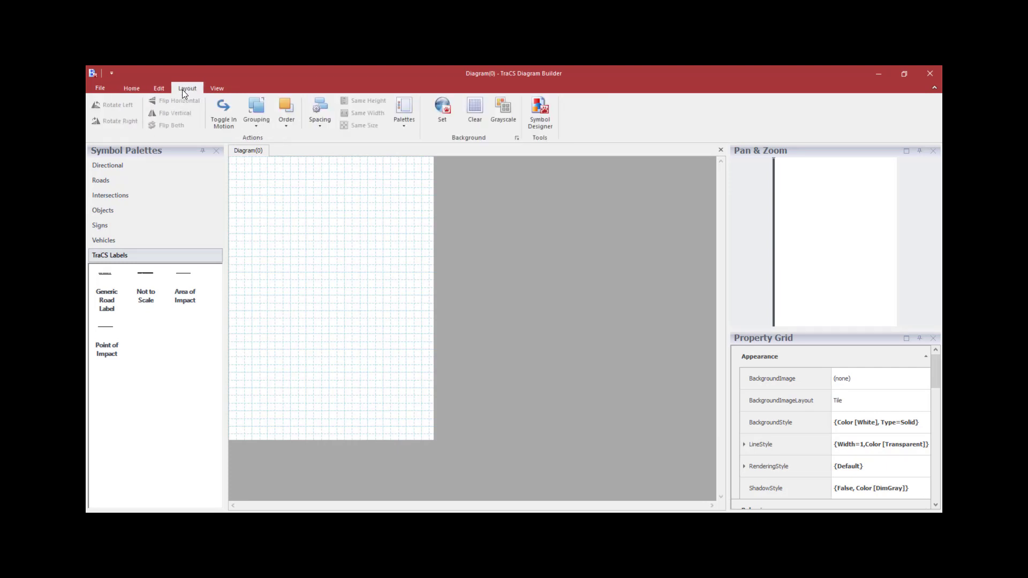
click(134, 89)
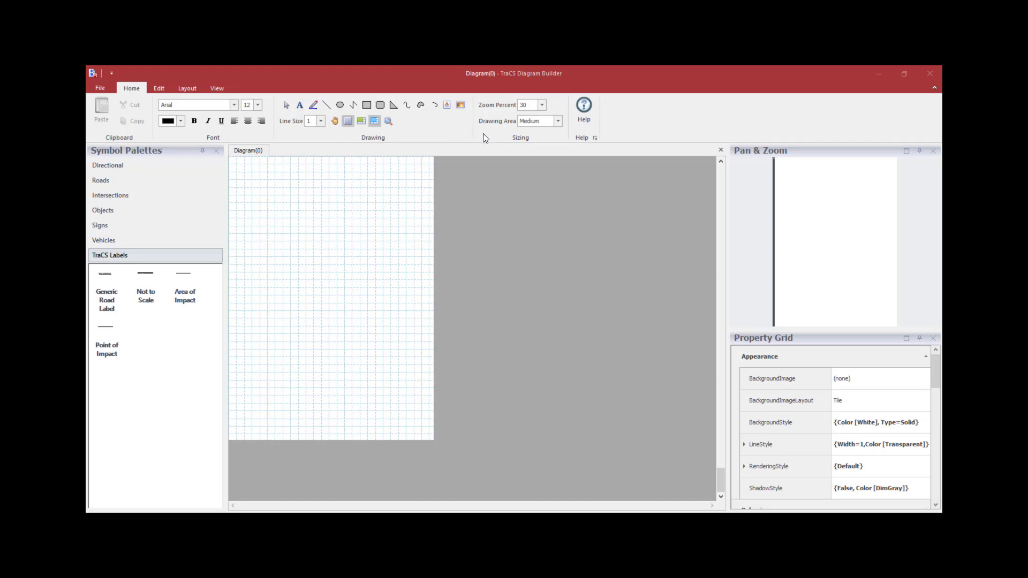
Set the canvas zoom to 100 percent and turn Show Grid off.
click(543, 105)
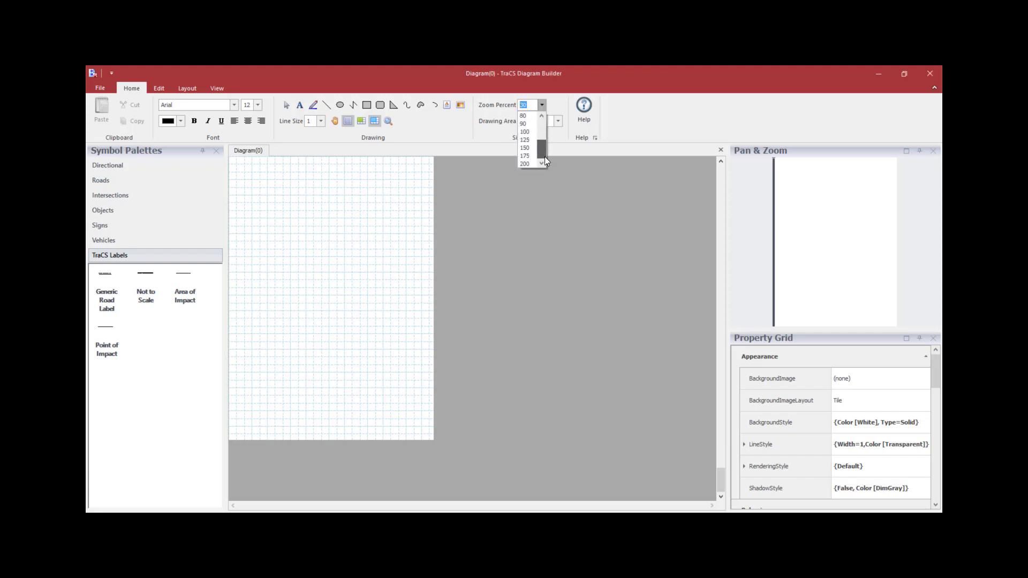
click(525, 131)
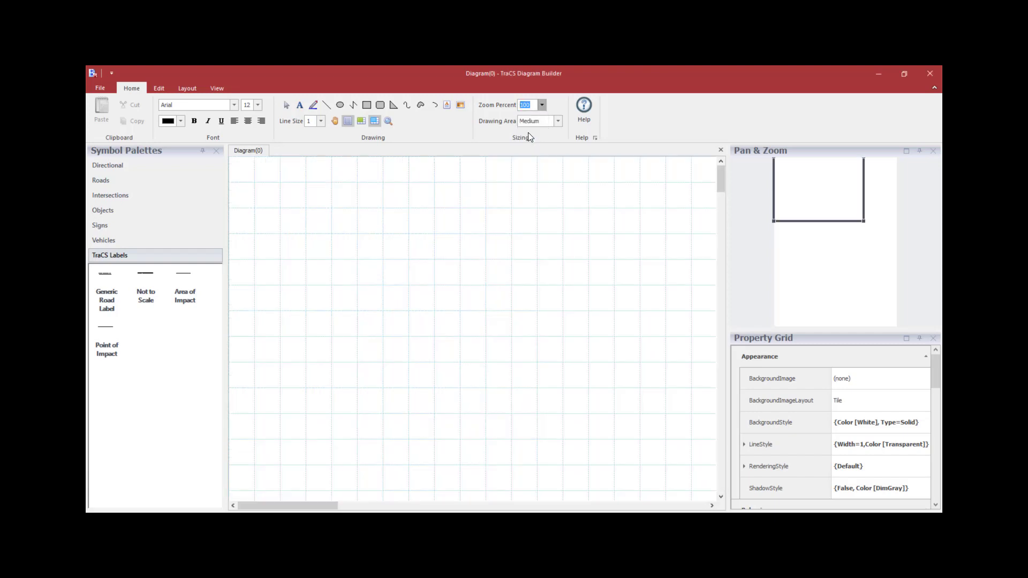
click(347, 122)
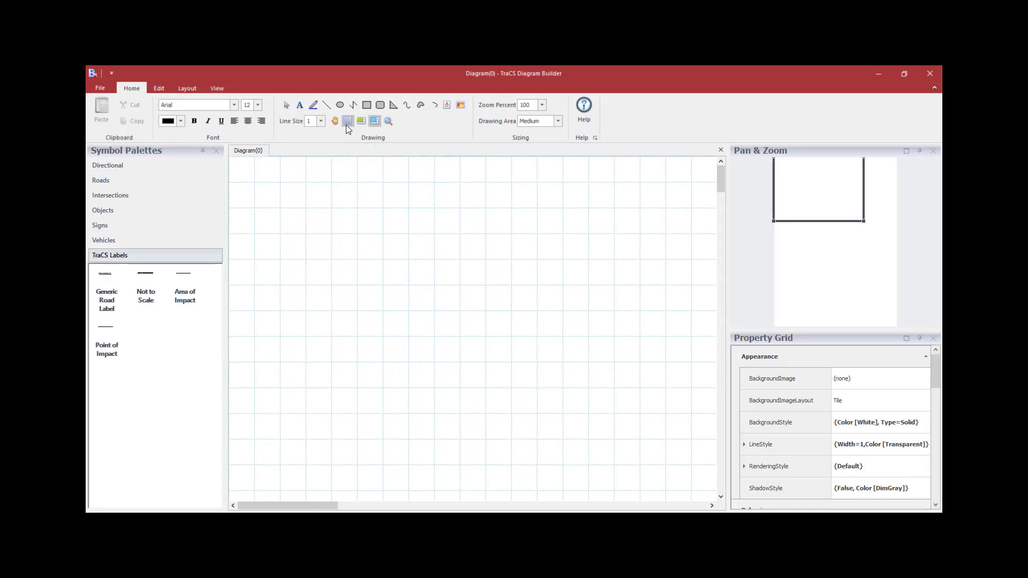
click(347, 123)
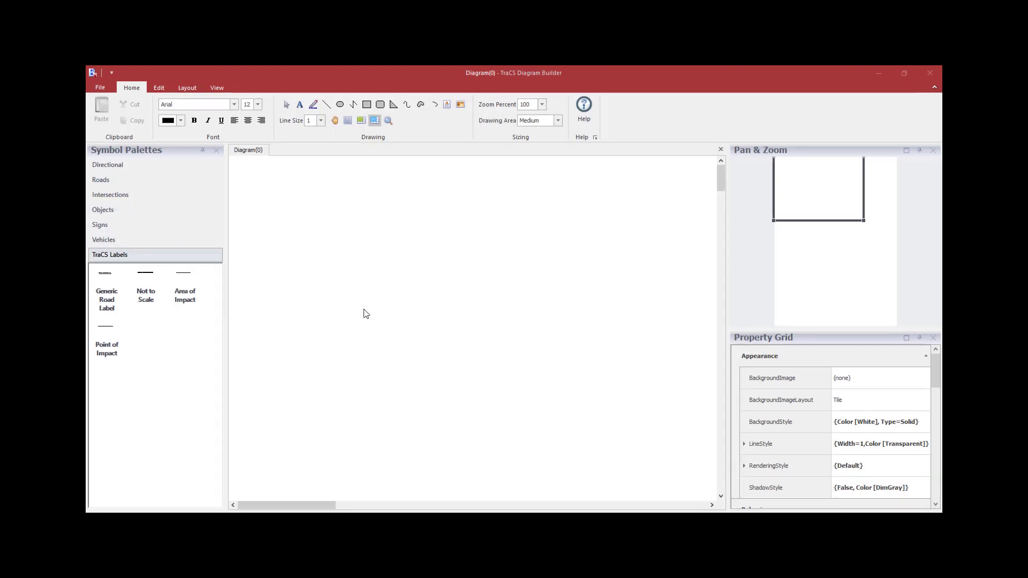
Place two 2 Lanes 1-Way road segments from the Roads palette onto the canvas.
click(113, 179)
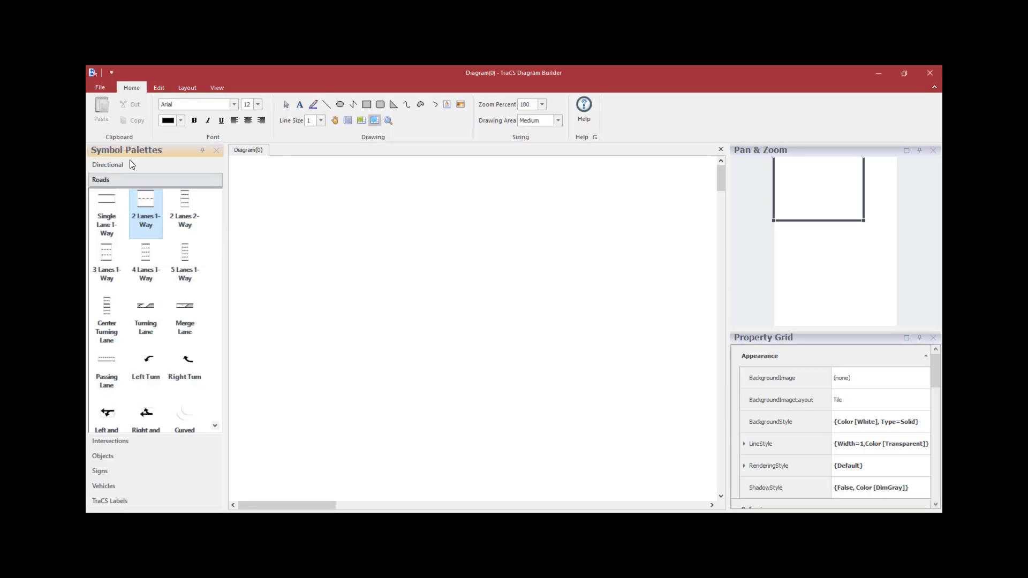
drag(144, 205, 463, 263)
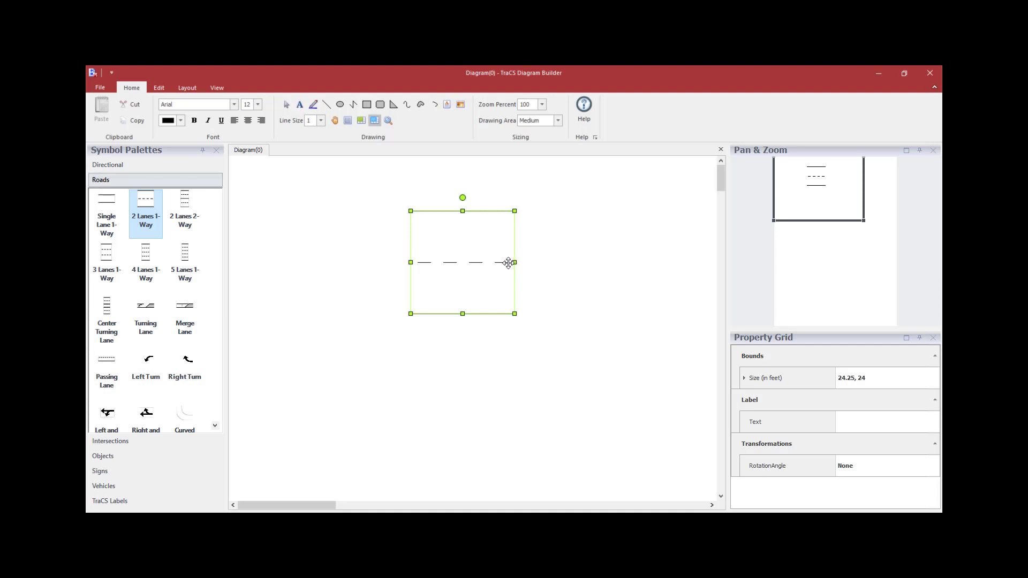
drag(514, 263, 587, 267)
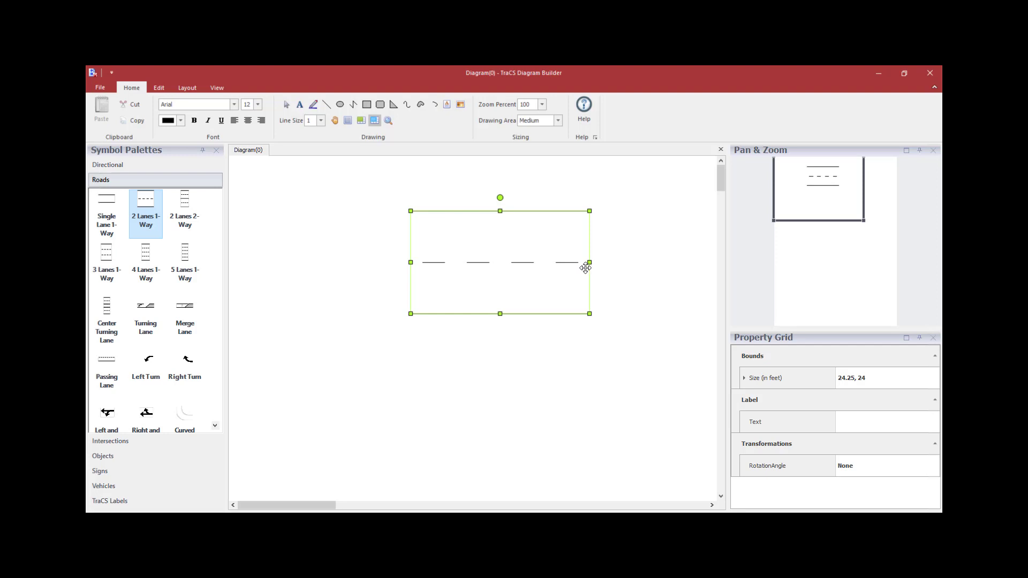
key(ctrl+z)
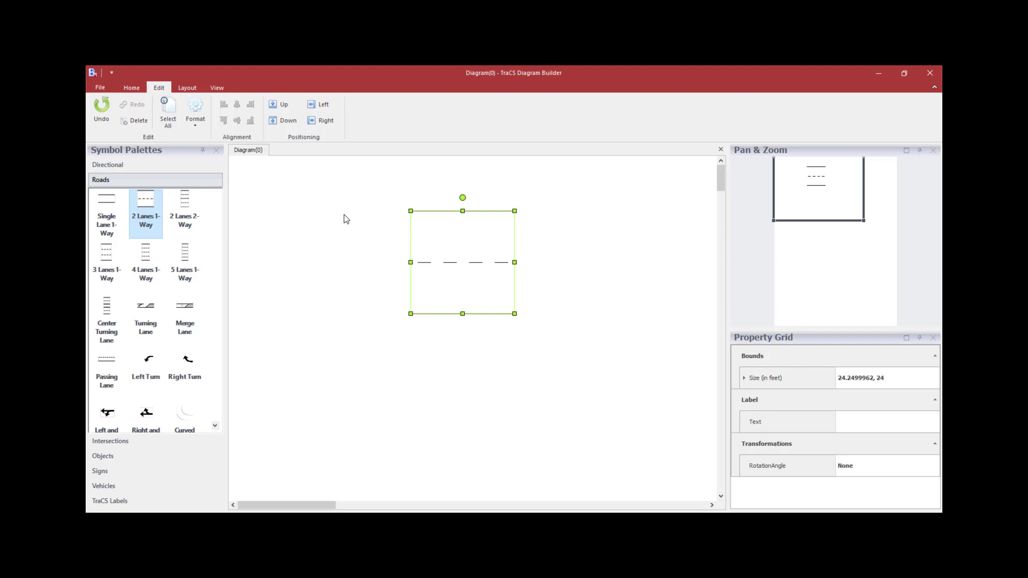
drag(148, 211, 329, 305)
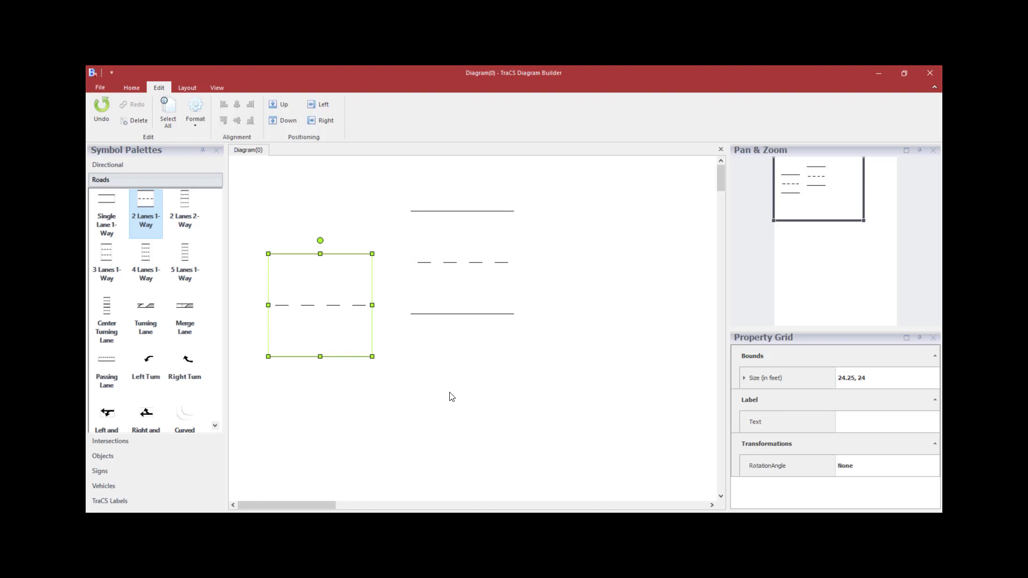
Add two more road copies by duplicating and copy-pasting, moving one below and one right.
key(ctrl+v)
drag(333, 310, 456, 382)
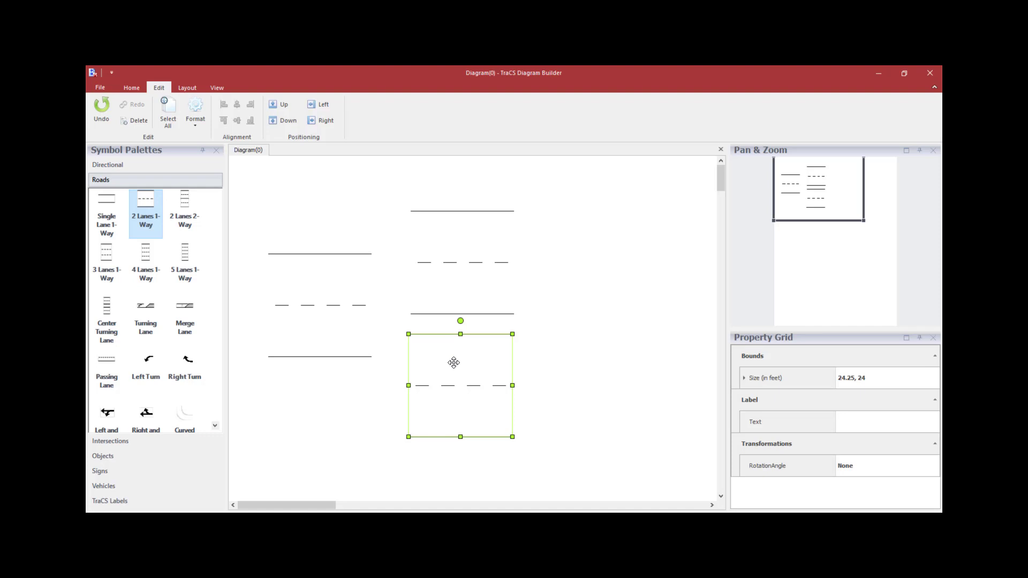
right_click(454, 362)
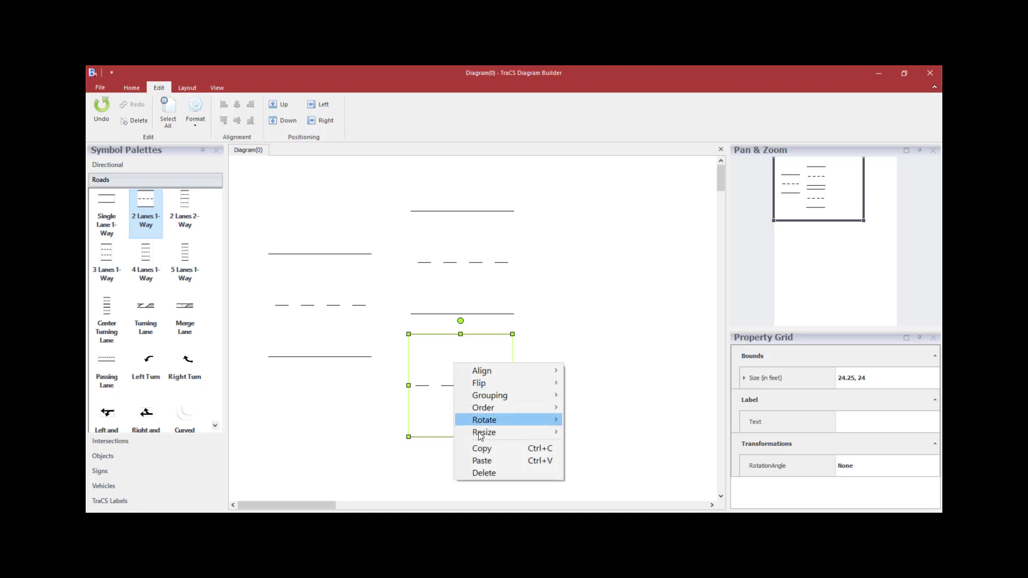
click(482, 449)
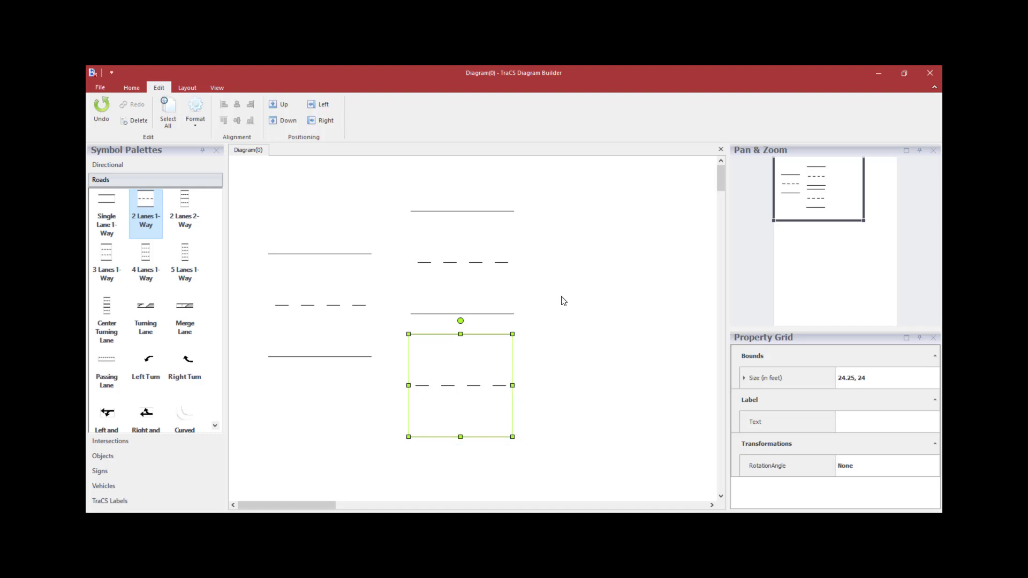
right_click(561, 301)
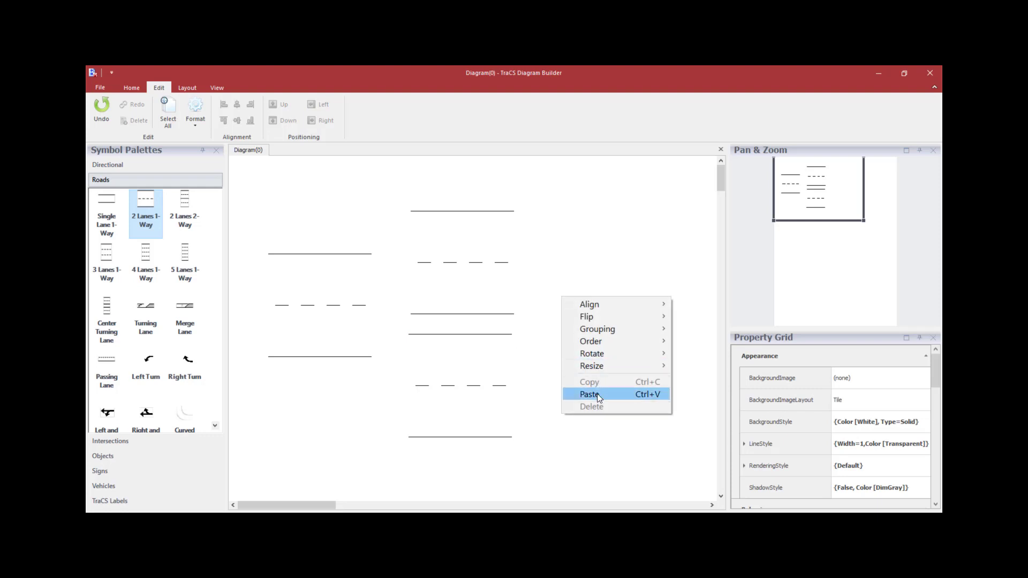
click(596, 393)
drag(491, 387, 620, 354)
key(ctrl+z)
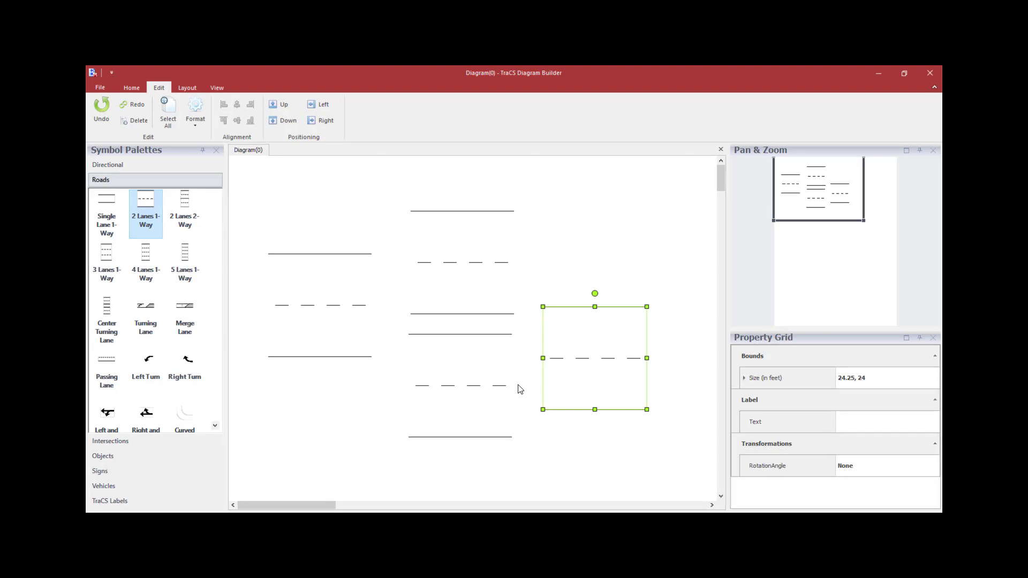
click(131, 93)
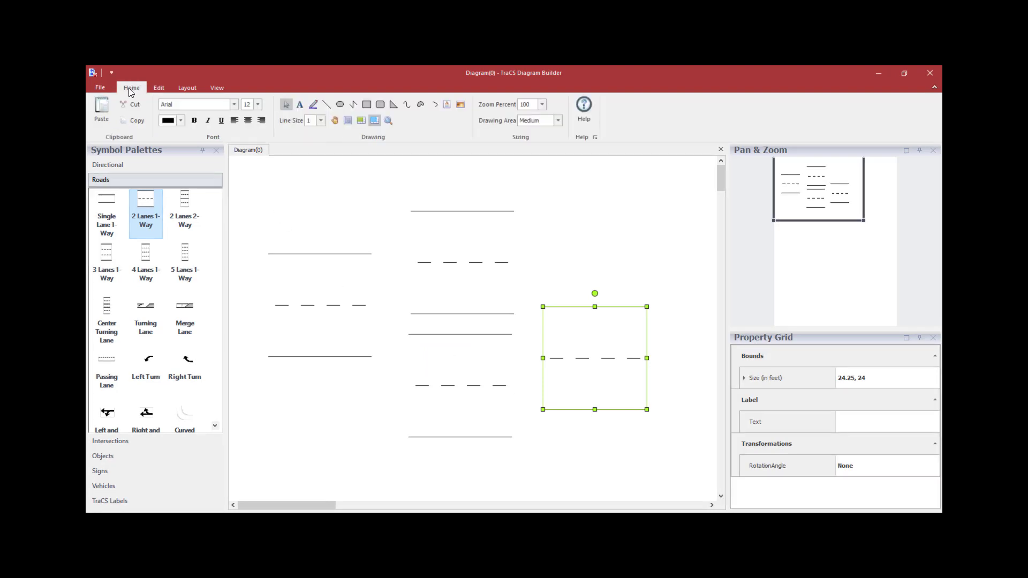
Enable Snap Roads To Grid and join the right and left segments onto the top road.
click(374, 120)
drag(583, 351, 551, 257)
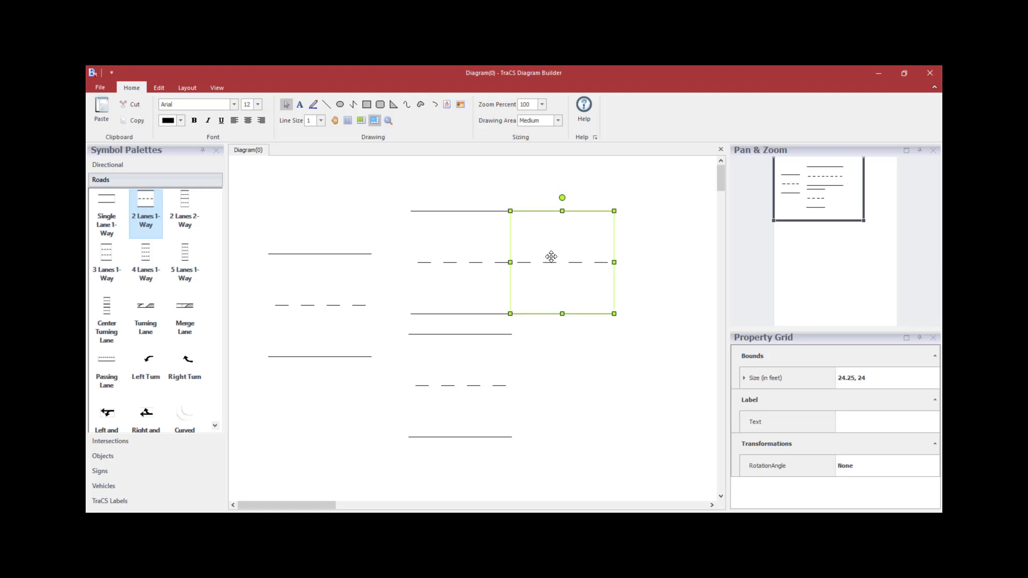
click(574, 358)
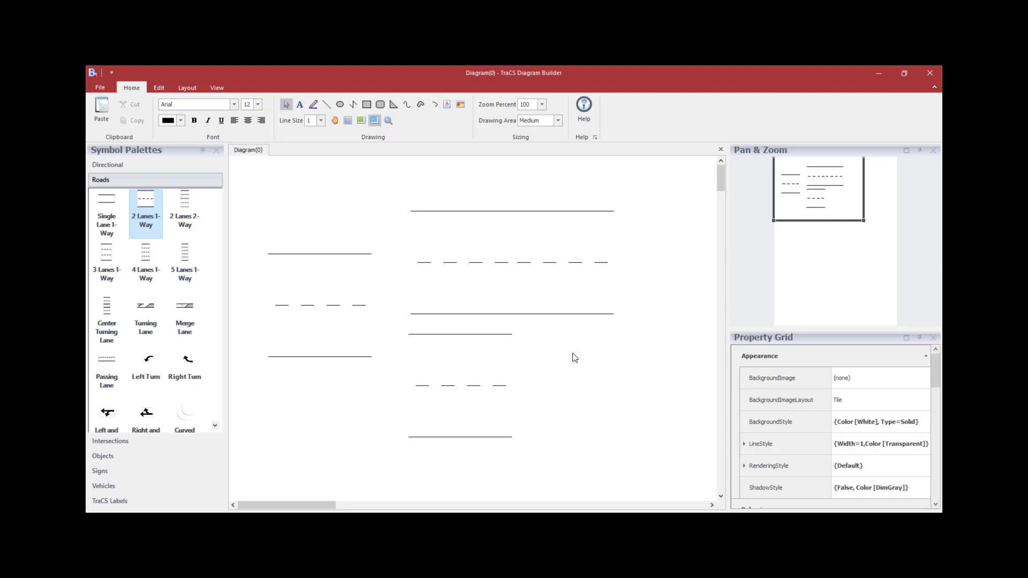
click(322, 341)
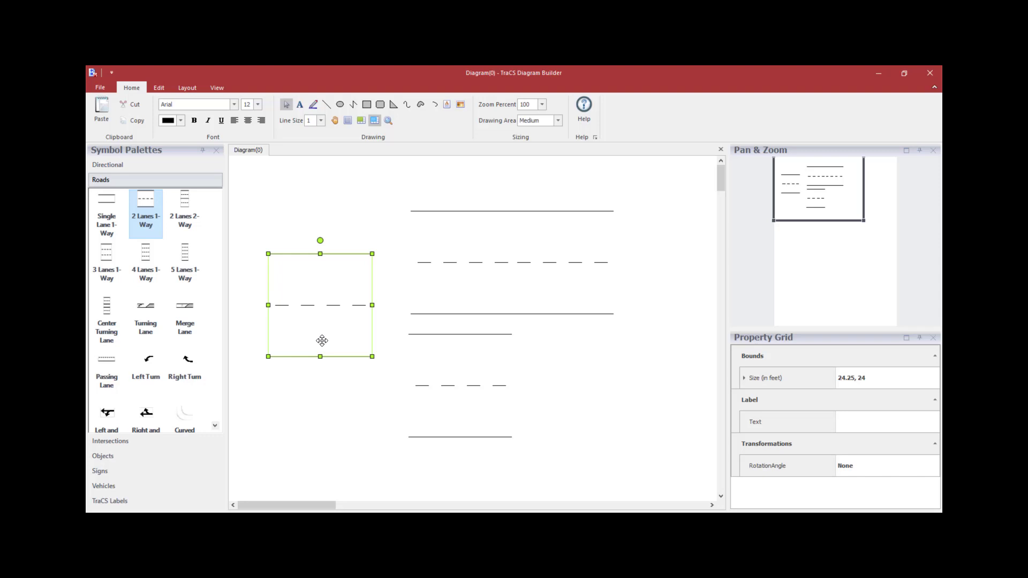
drag(322, 341, 366, 296)
click(347, 375)
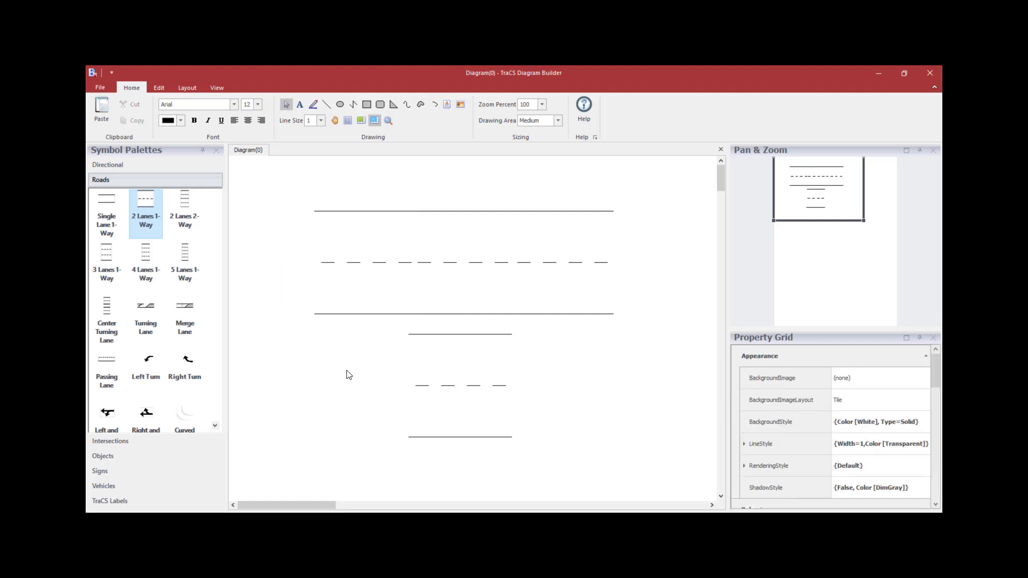
key(alt+e)
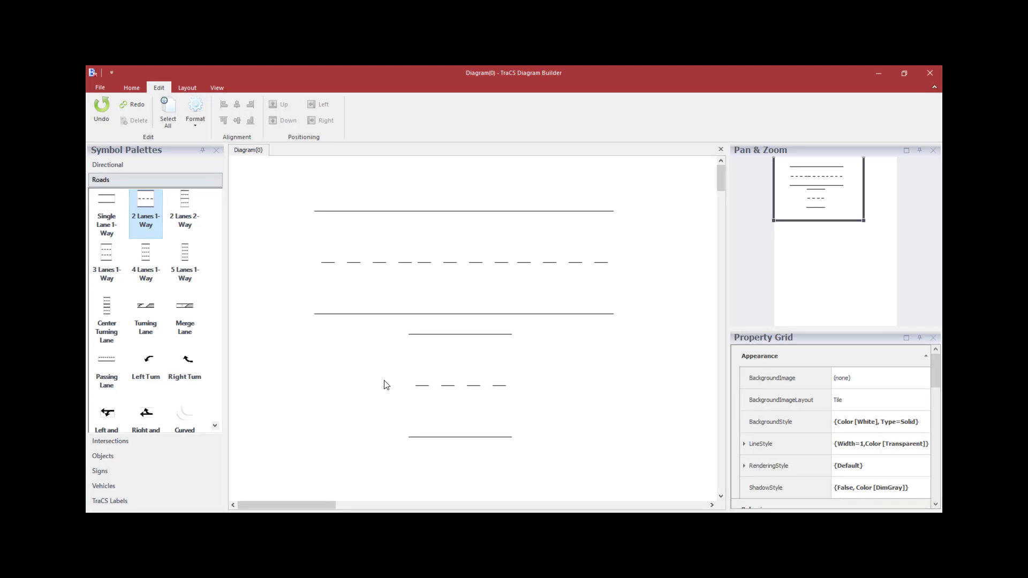
click(452, 380)
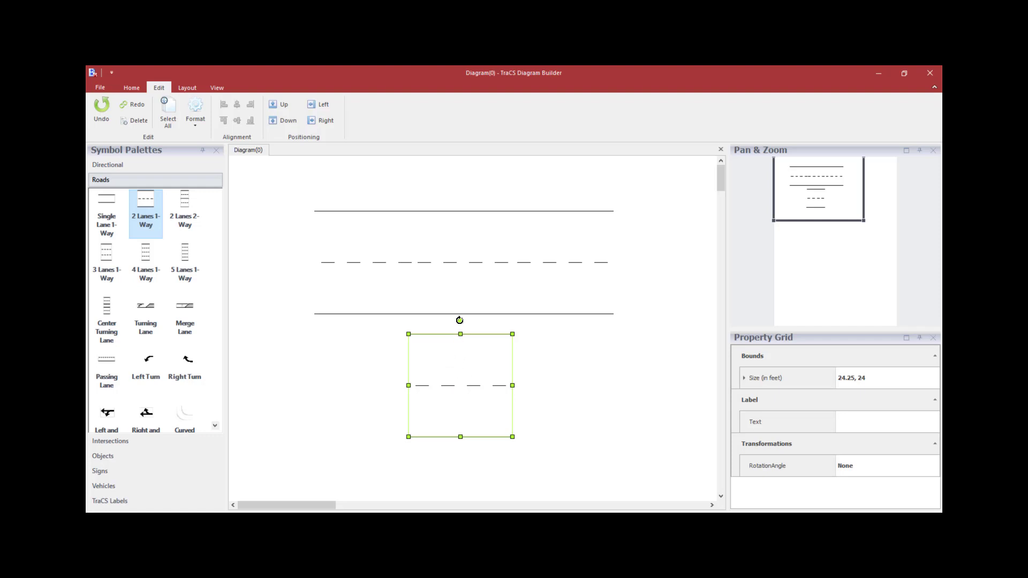
Set the lower road's RotationAngle to 90 and move it up beneath the horizontal road.
drag(459, 321, 436, 384)
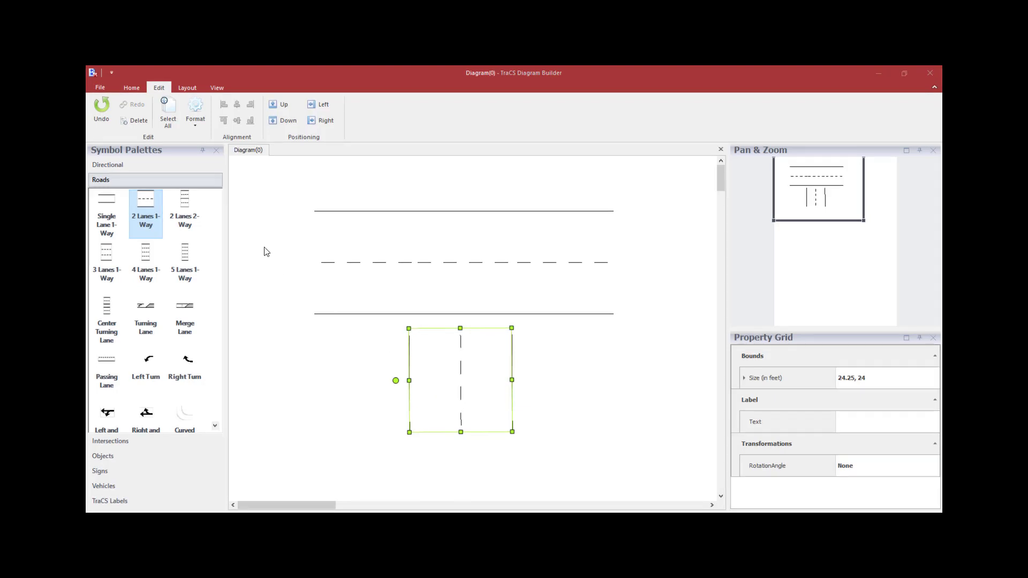
click(101, 108)
click(102, 107)
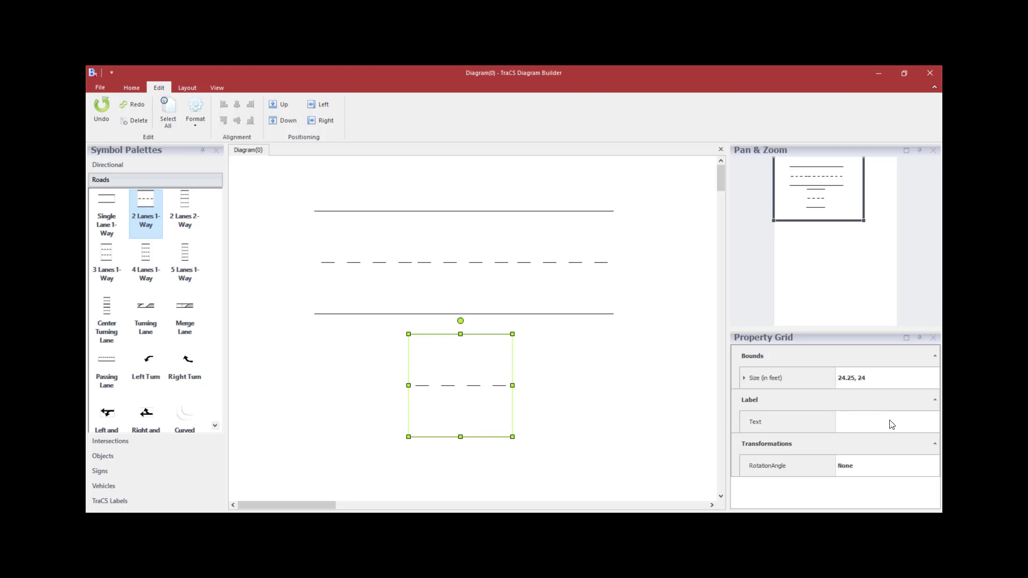
click(919, 471)
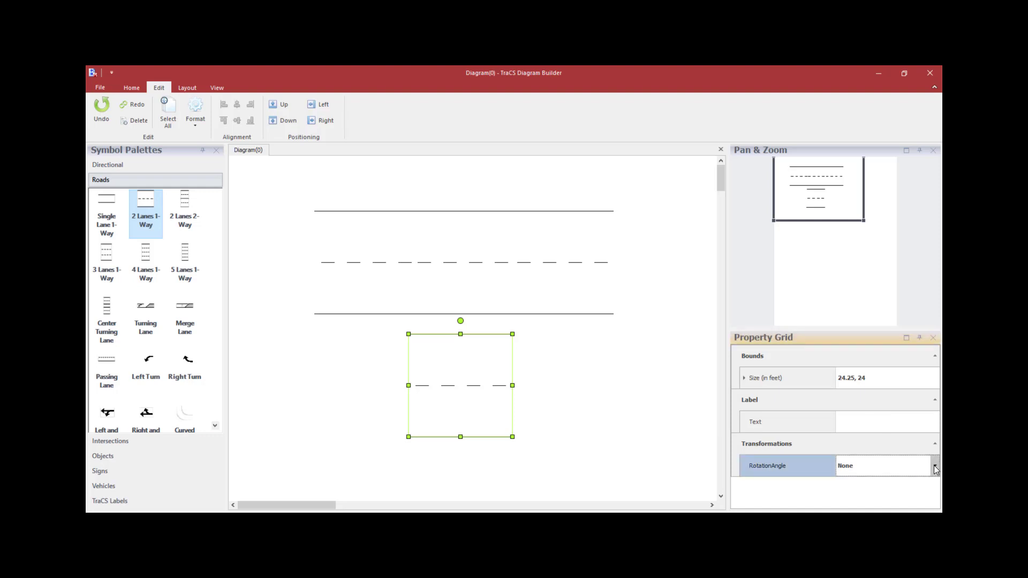
click(935, 467)
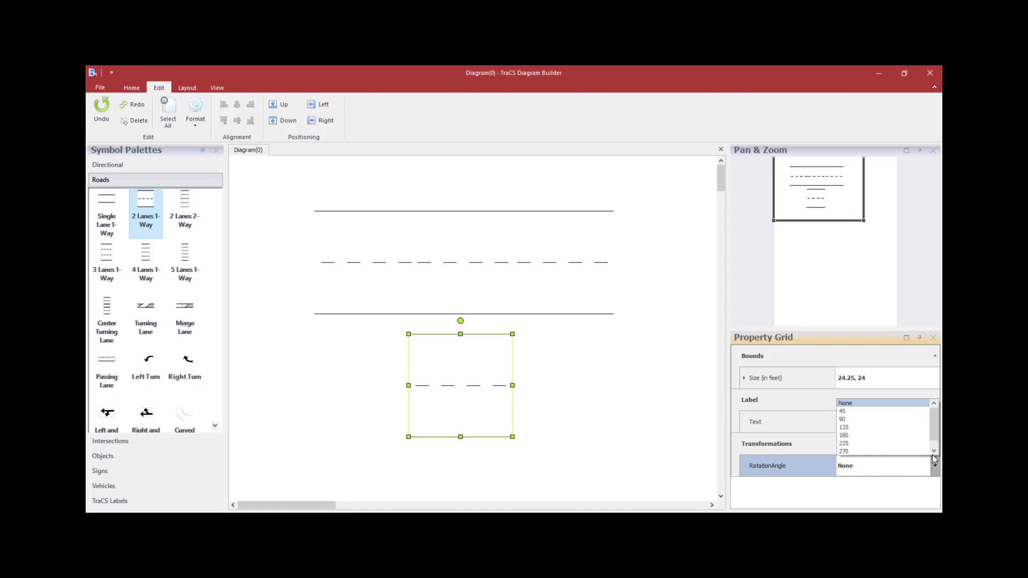
click(893, 420)
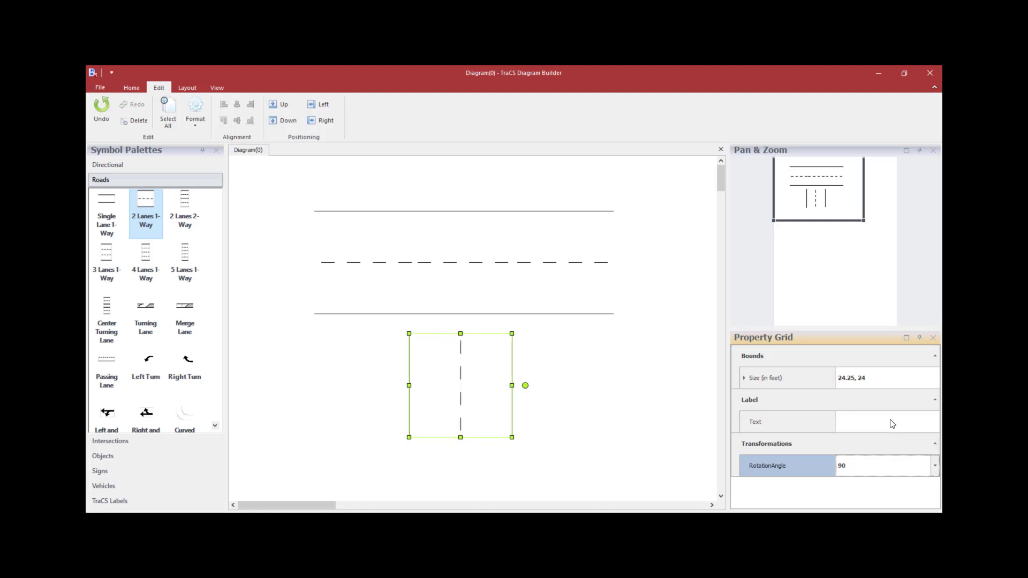
click(612, 401)
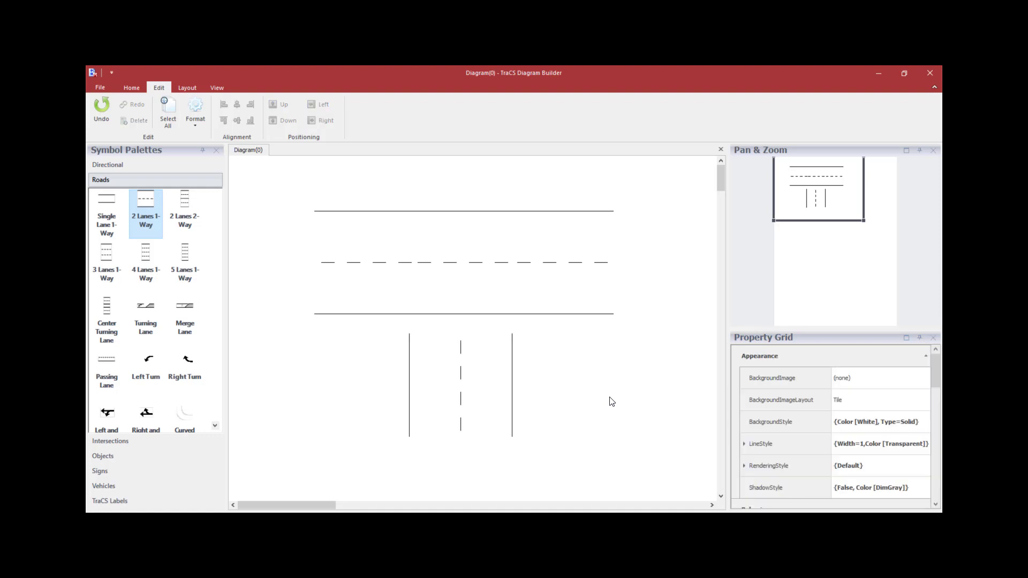
click(466, 404)
drag(465, 403, 462, 377)
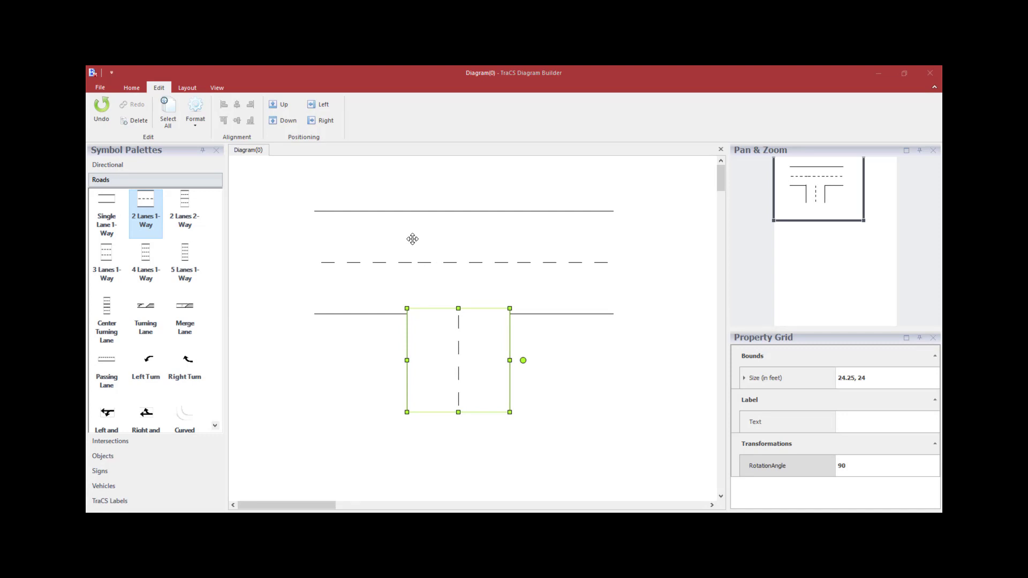
Rotate all road pieces a quarter turn together and nudge the side-road stub into alignment.
drag(299, 188, 639, 423)
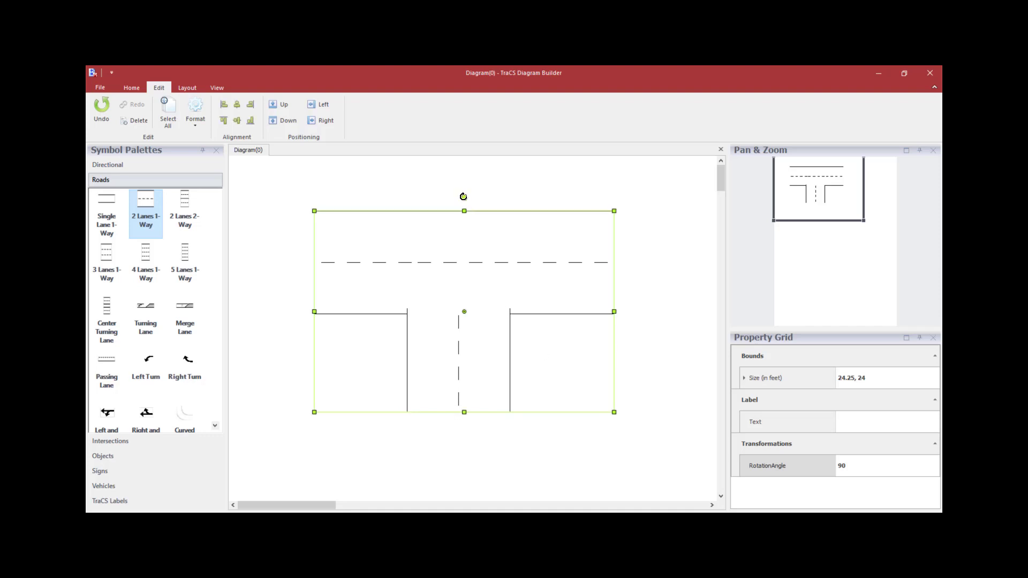
drag(464, 196, 226, 314)
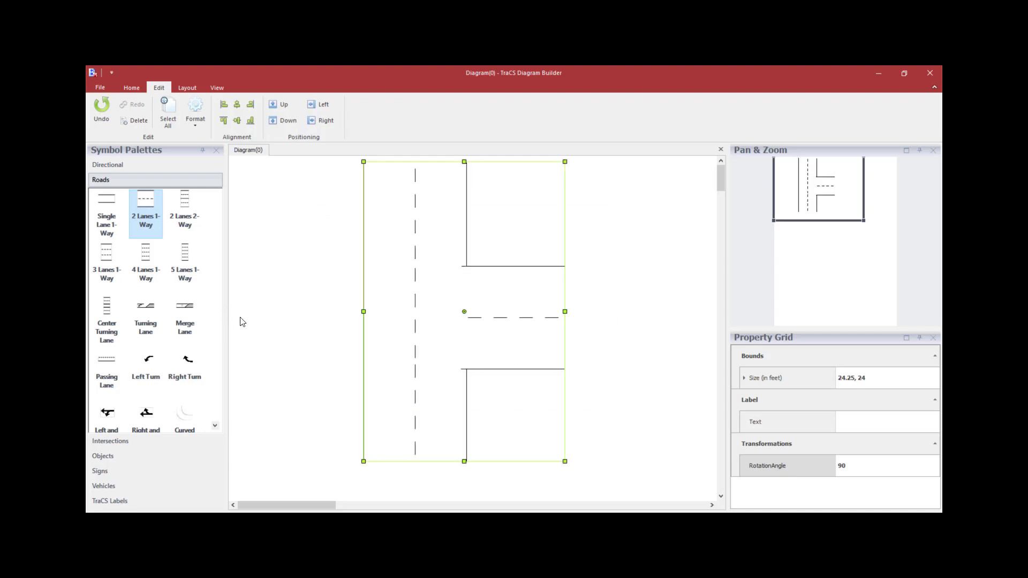
click(240, 321)
drag(469, 347, 474, 346)
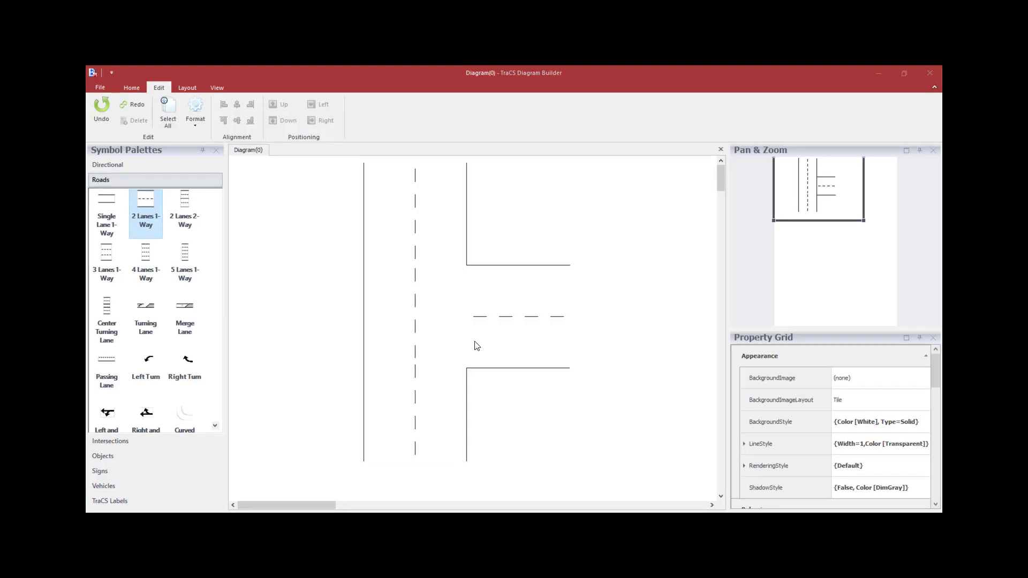
Place a Full-Size Car, set its RotationAngle to 270, and move it beside the intersection.
click(126, 486)
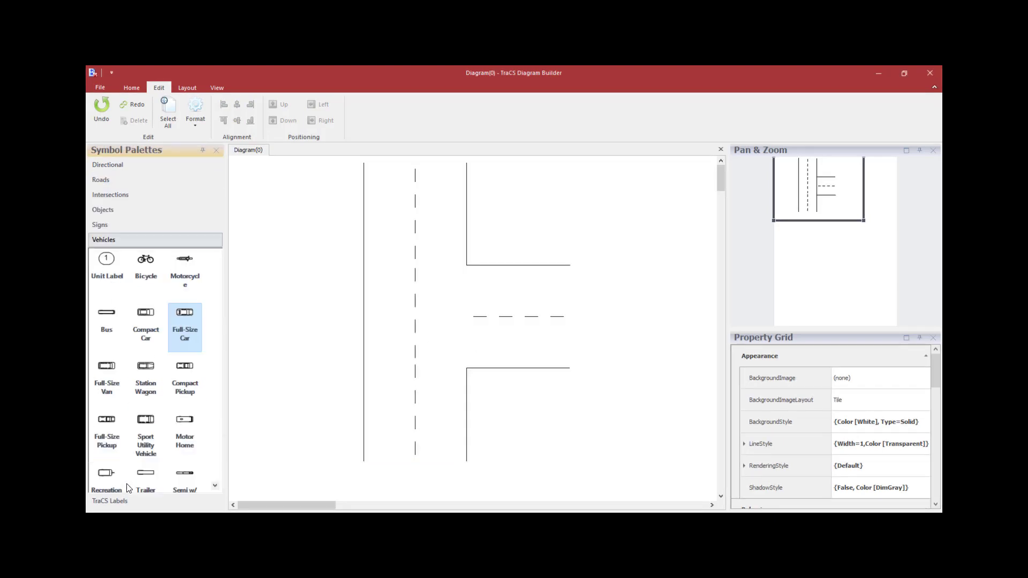
drag(187, 323, 432, 410)
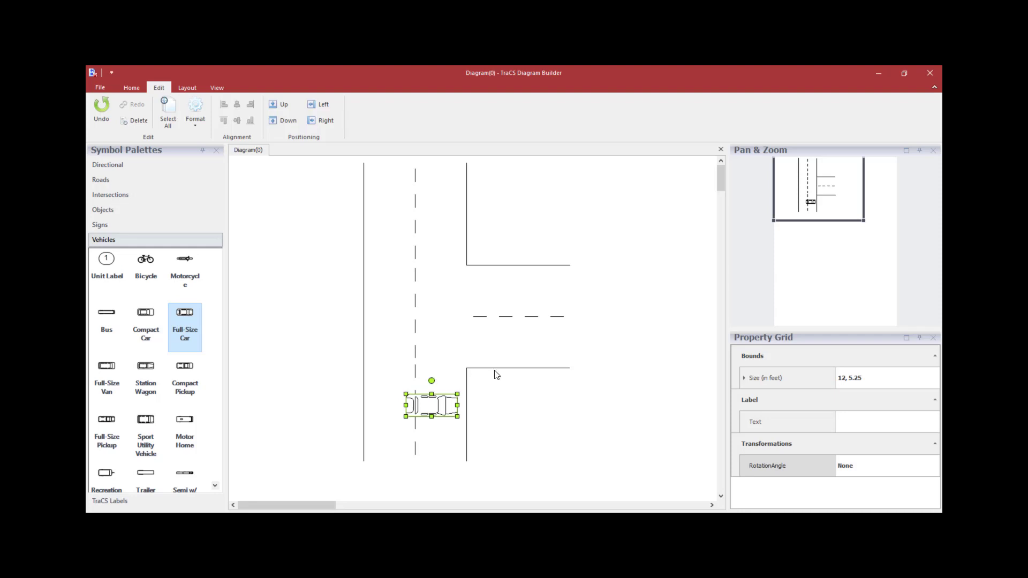
click(861, 470)
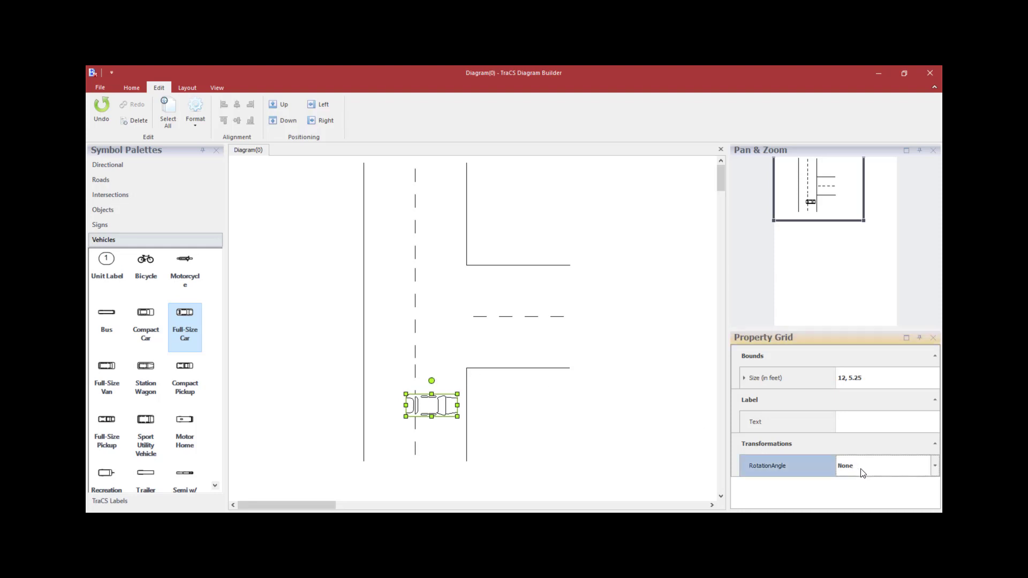
click(936, 465)
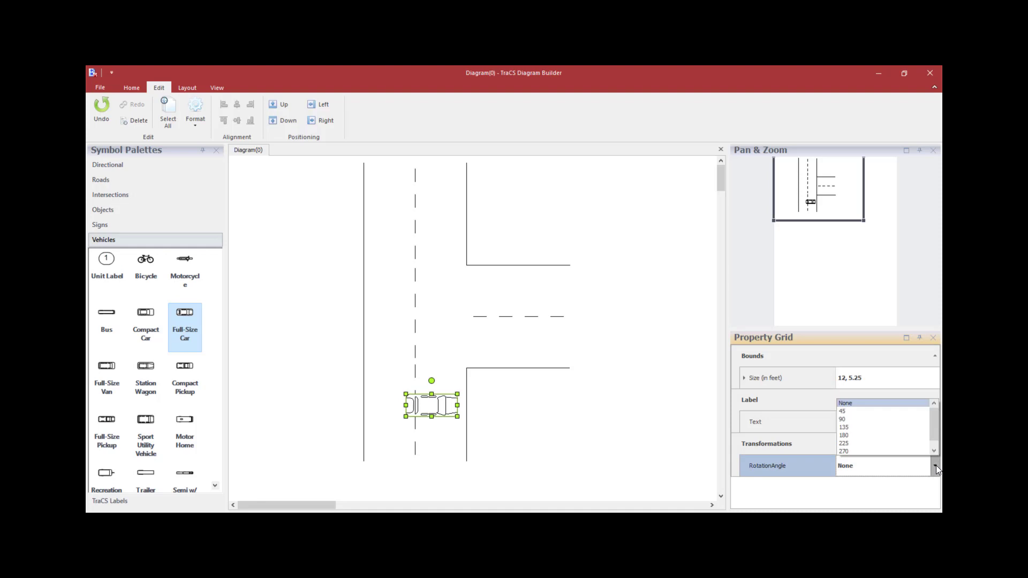
click(897, 451)
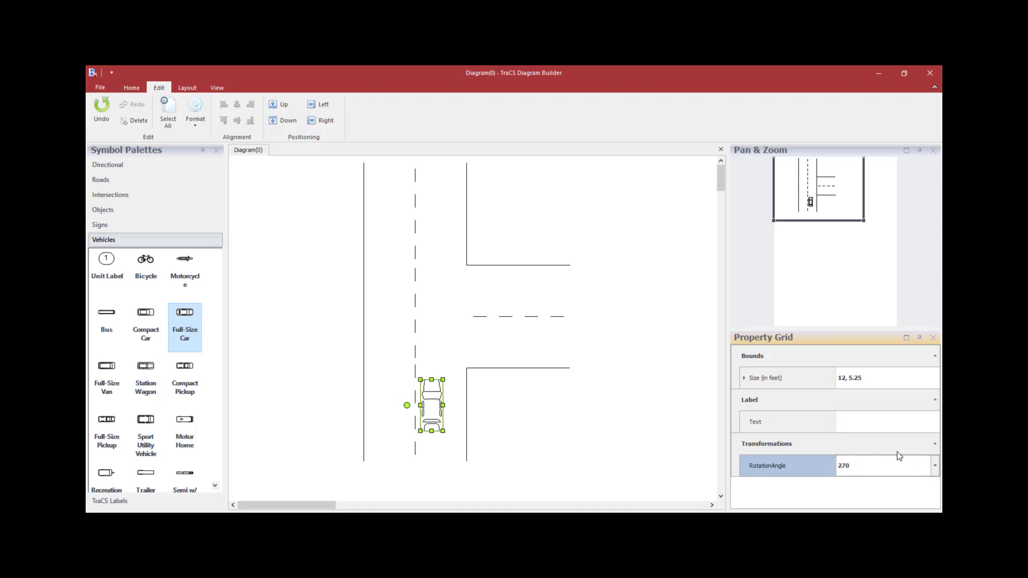
click(630, 432)
drag(434, 408, 444, 312)
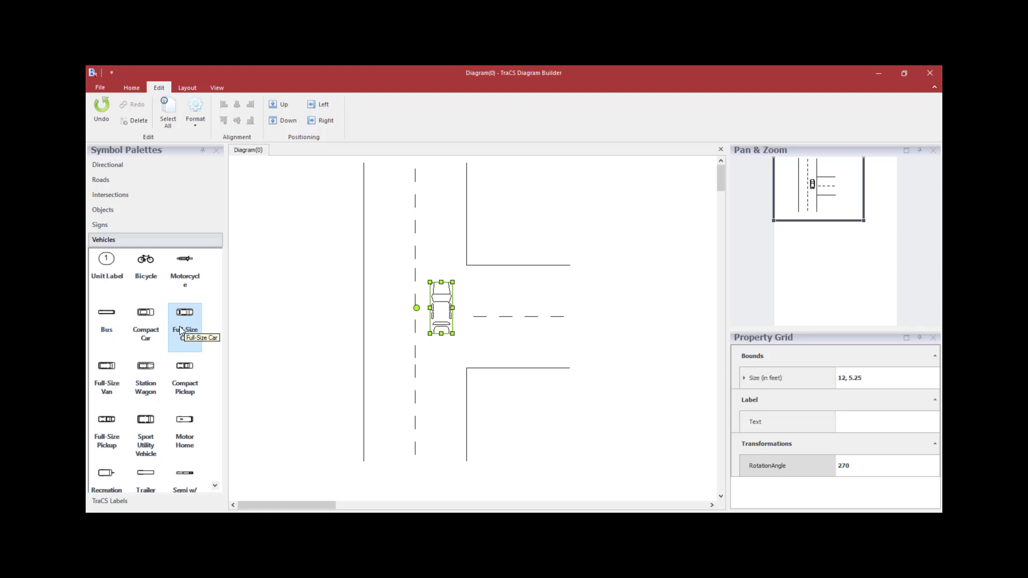
Copy and paste the car, placing the copy just below the first car.
right_click(447, 307)
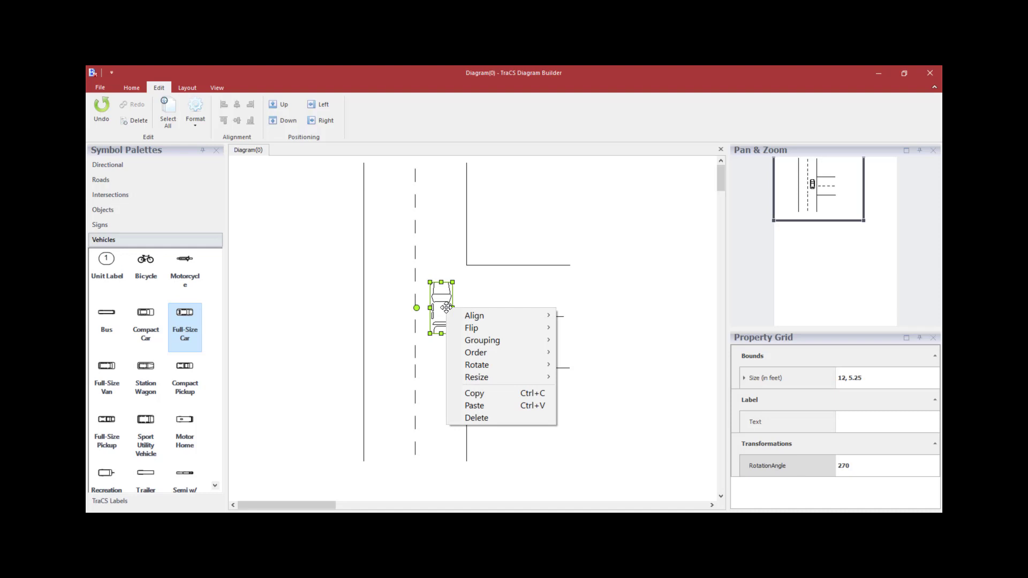
click(505, 395)
click(443, 374)
right_click(442, 373)
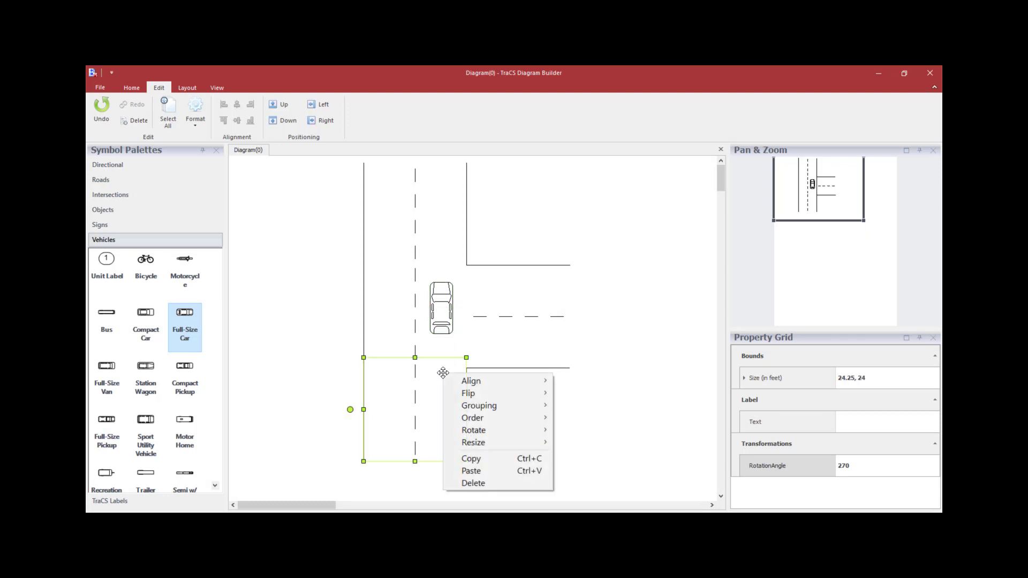
click(478, 472)
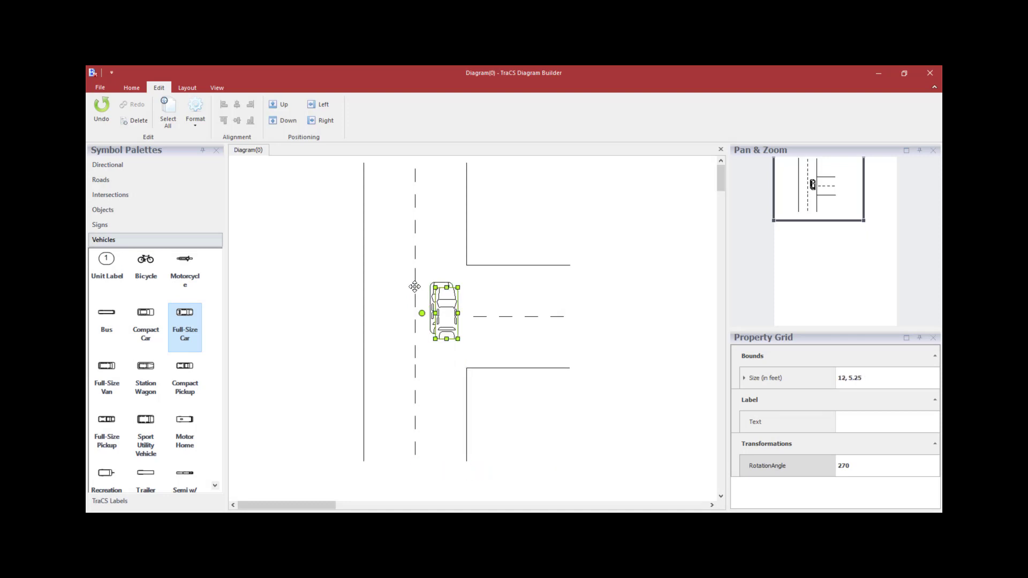
drag(446, 312, 443, 377)
Add a third Full-Size Car on the side street and select the lower car.
drag(177, 314, 502, 314)
click(502, 315)
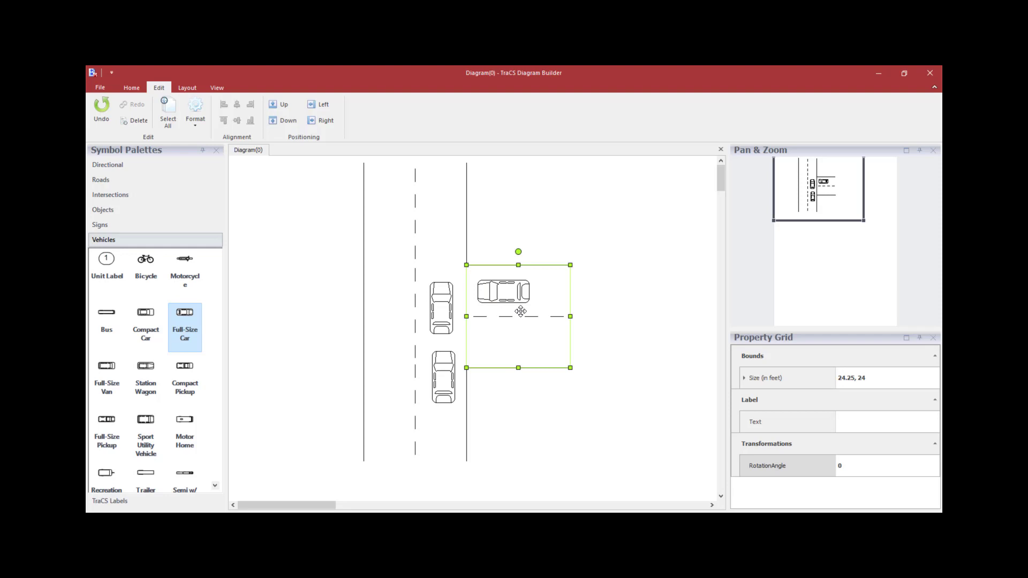
click(443, 373)
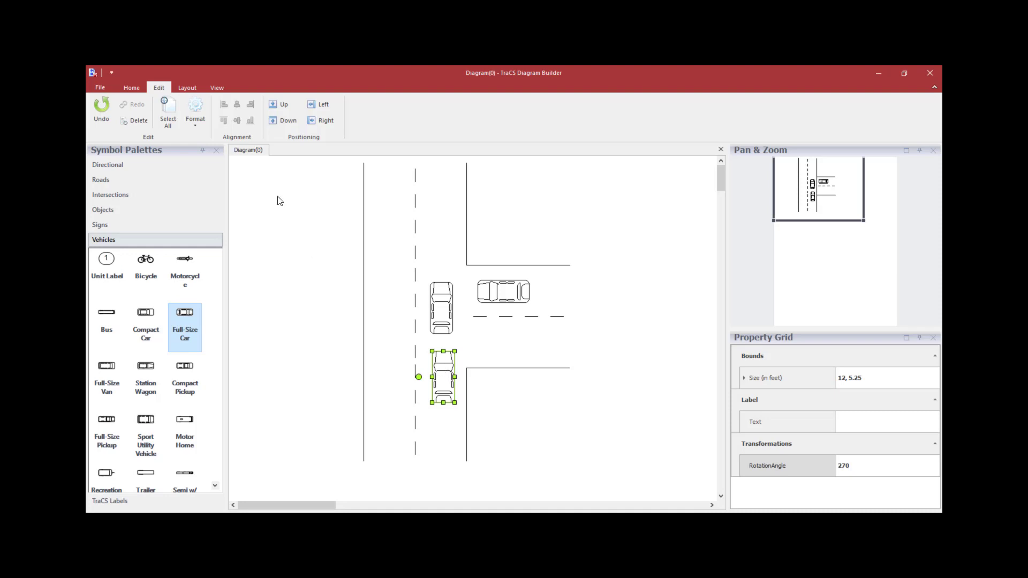
click(189, 86)
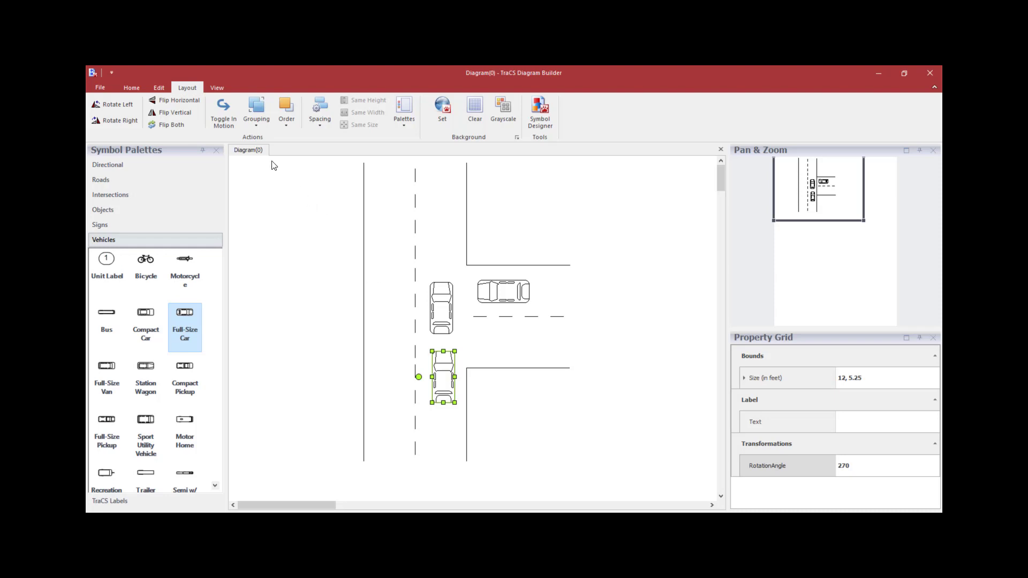
Toggle the lower car to In Motion so it is drawn with dashed lines.
click(224, 111)
click(392, 374)
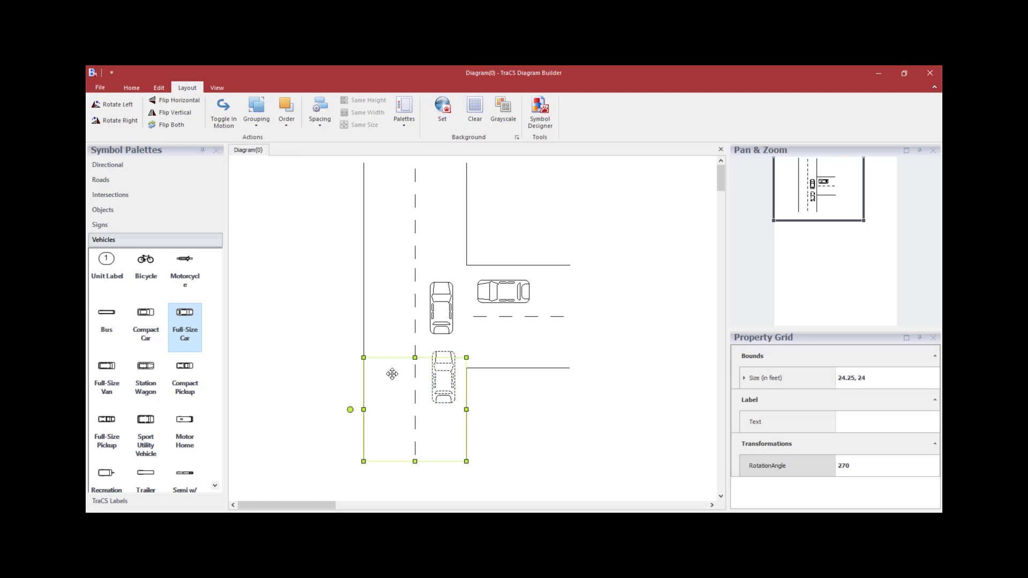
click(518, 421)
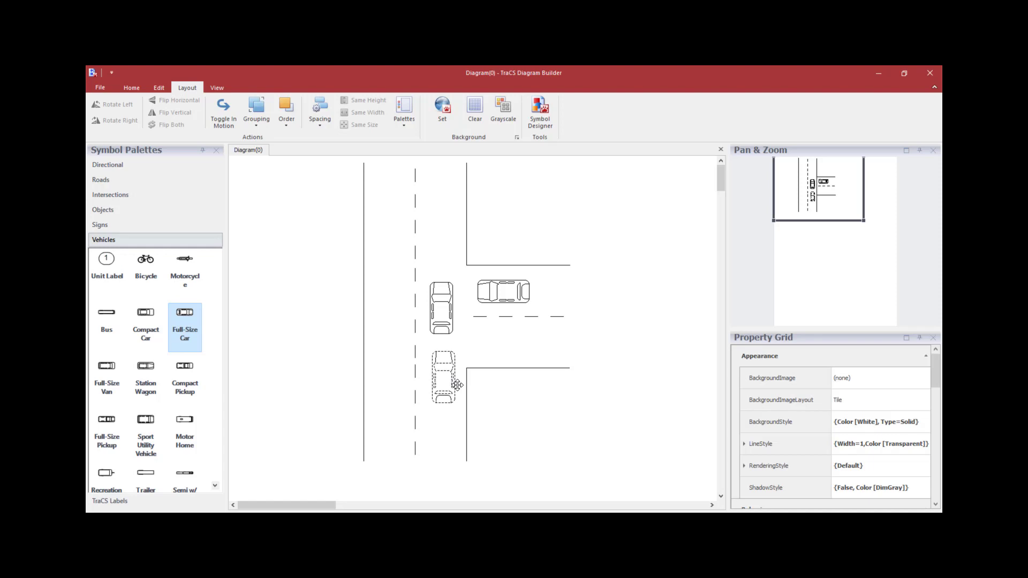
click(456, 385)
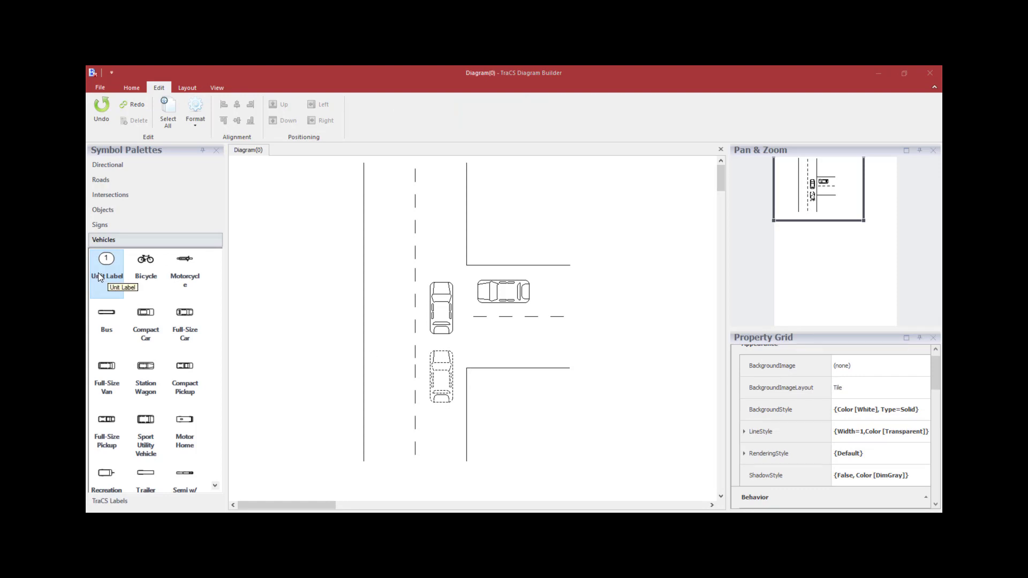
Drop a Unit Label 1 onto the upper car on the main road.
drag(104, 261, 441, 315)
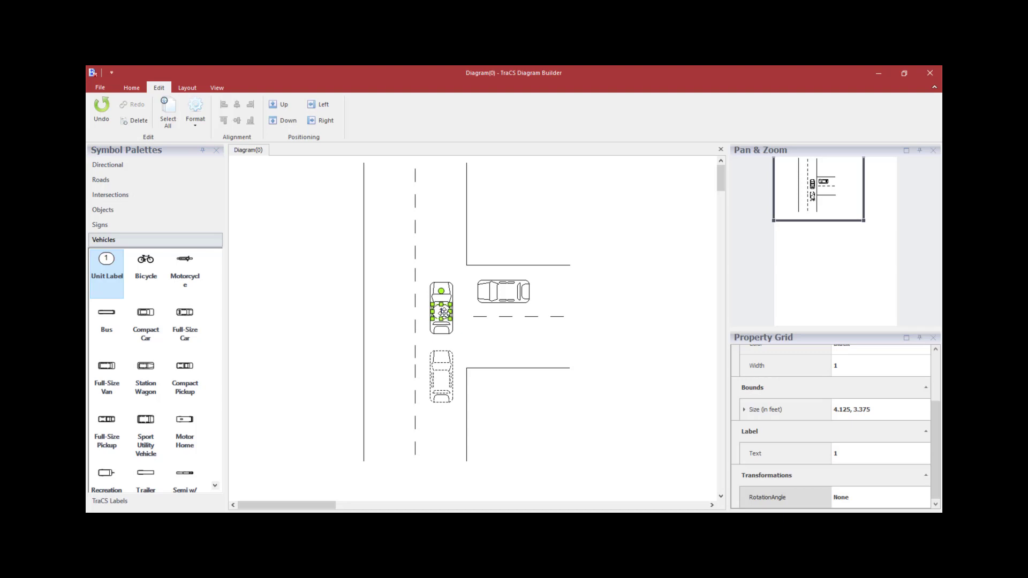
double_click(444, 314)
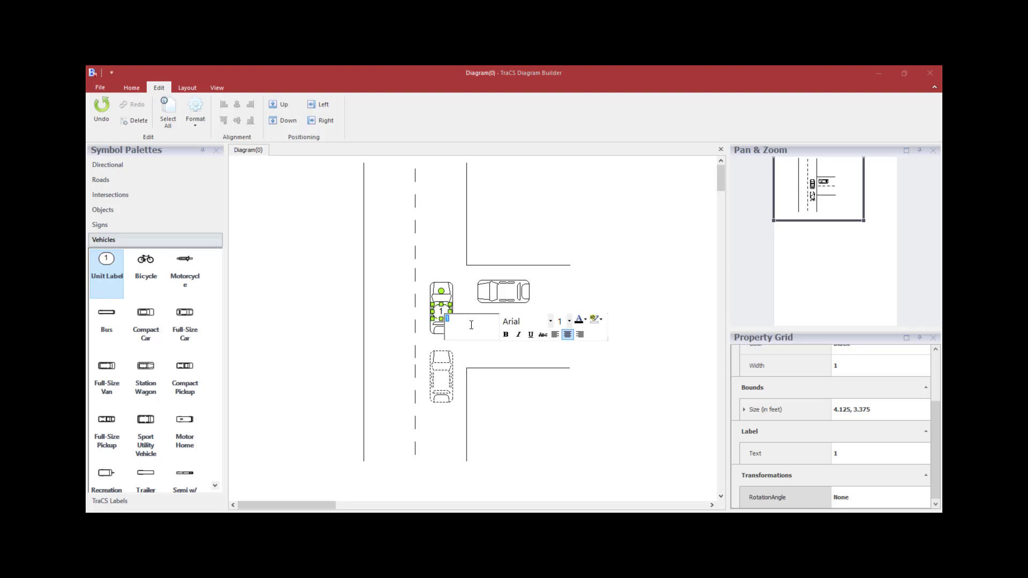
click(400, 321)
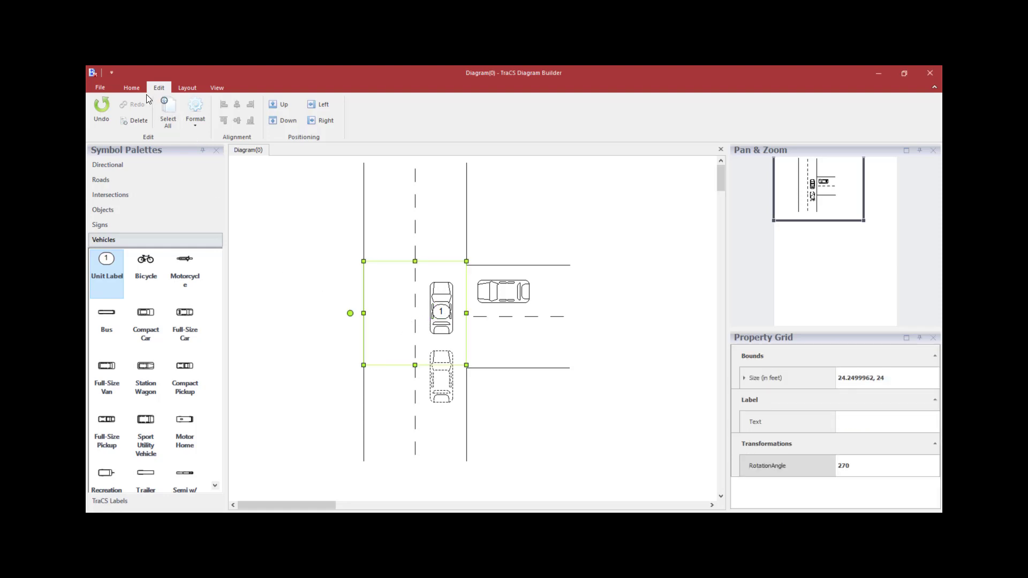
Add a text label '2' on the side-street car and a unit 1 label on the dashed car.
click(131, 88)
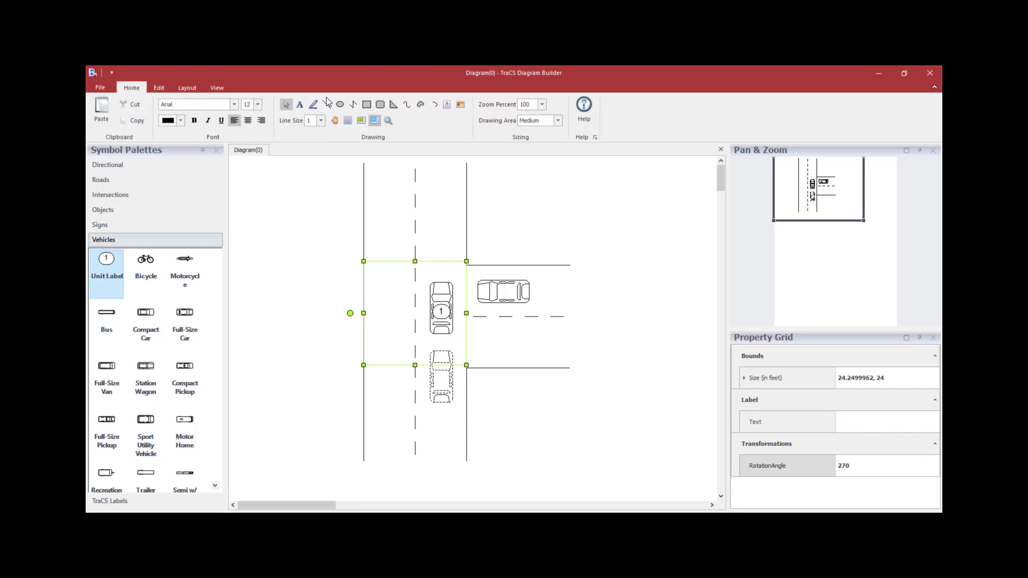
click(300, 107)
drag(259, 193, 274, 209)
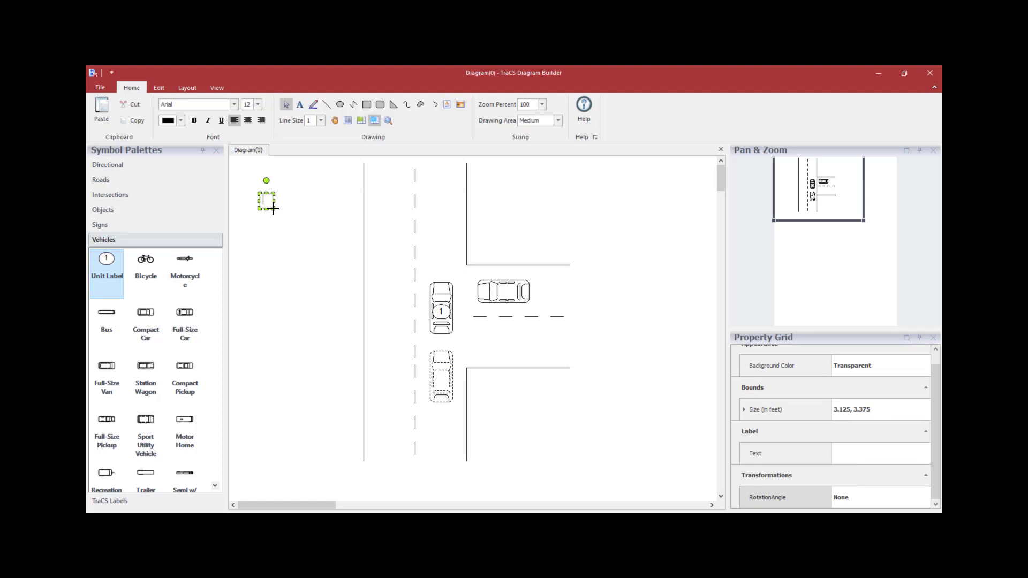
text(2)
click(280, 229)
click(262, 198)
drag(506, 290, 506, 290)
click(530, 213)
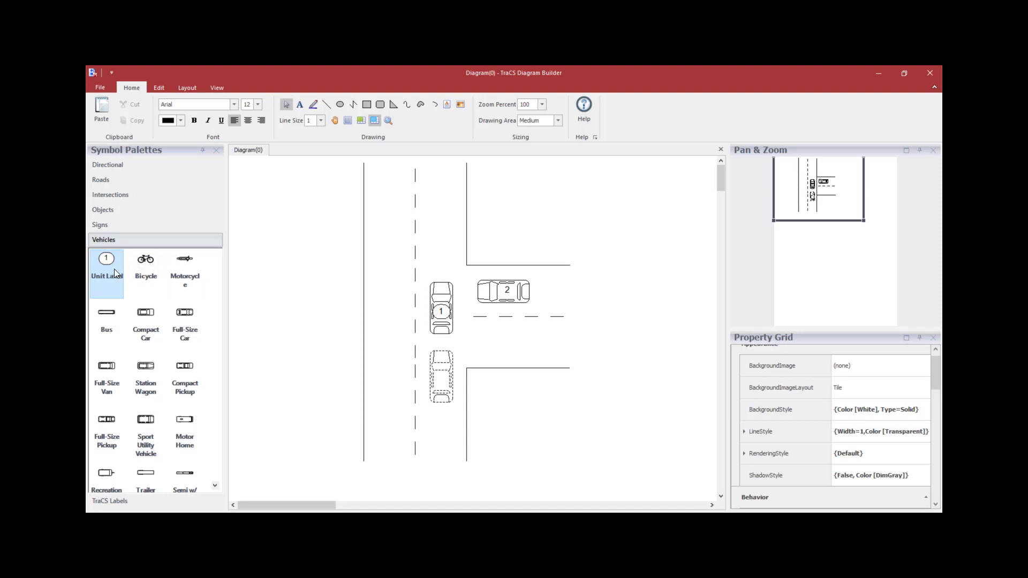
drag(104, 266, 443, 383)
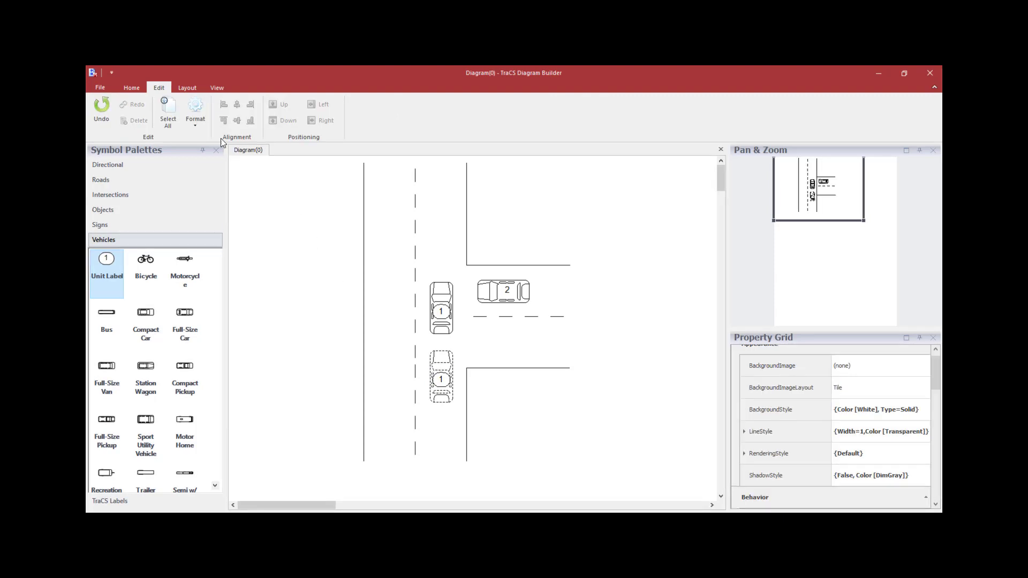
click(131, 87)
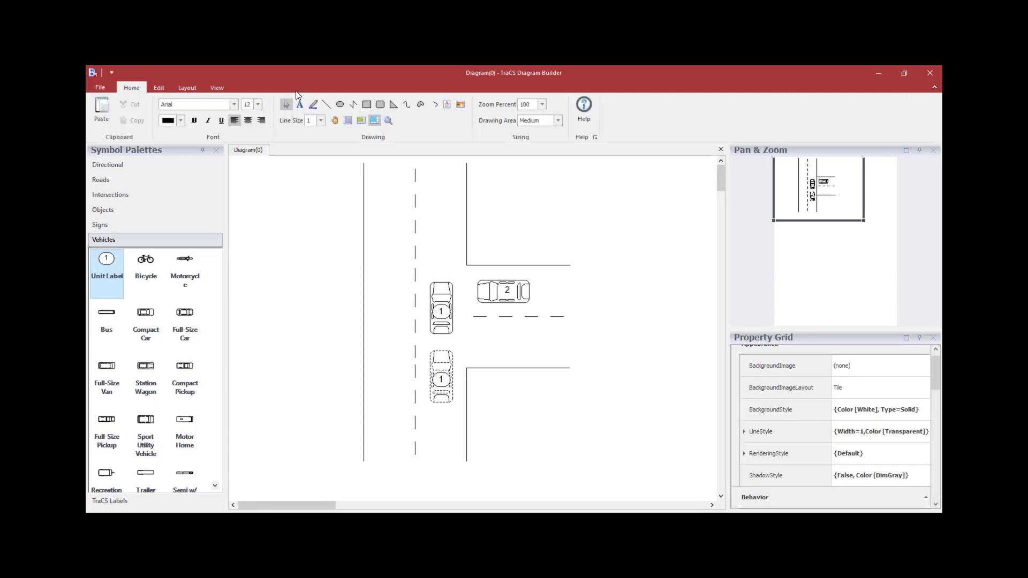
Add an 'N Main St' text label beside the main road.
click(300, 105)
drag(268, 288, 339, 308)
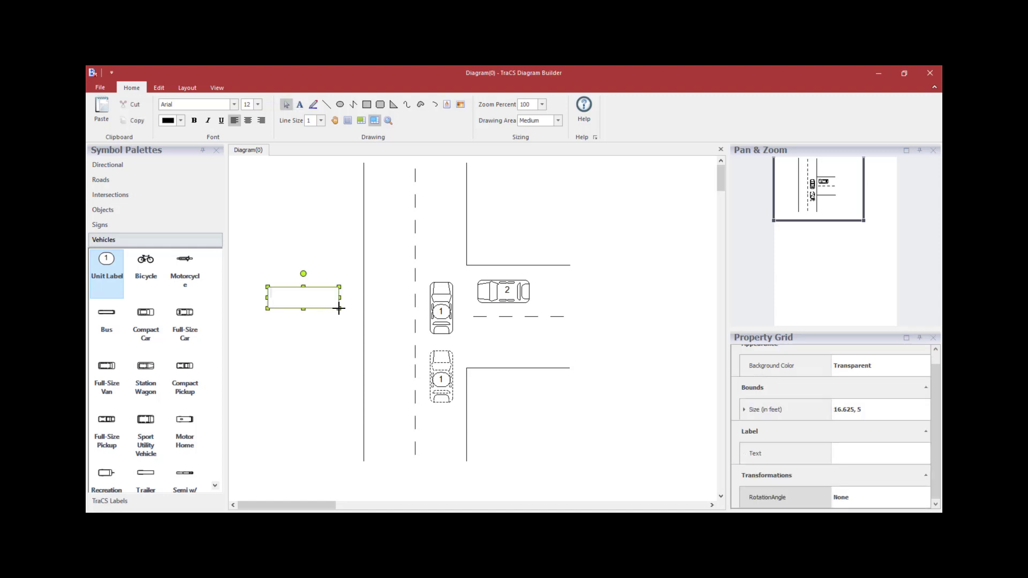
text(N Main St)
click(333, 335)
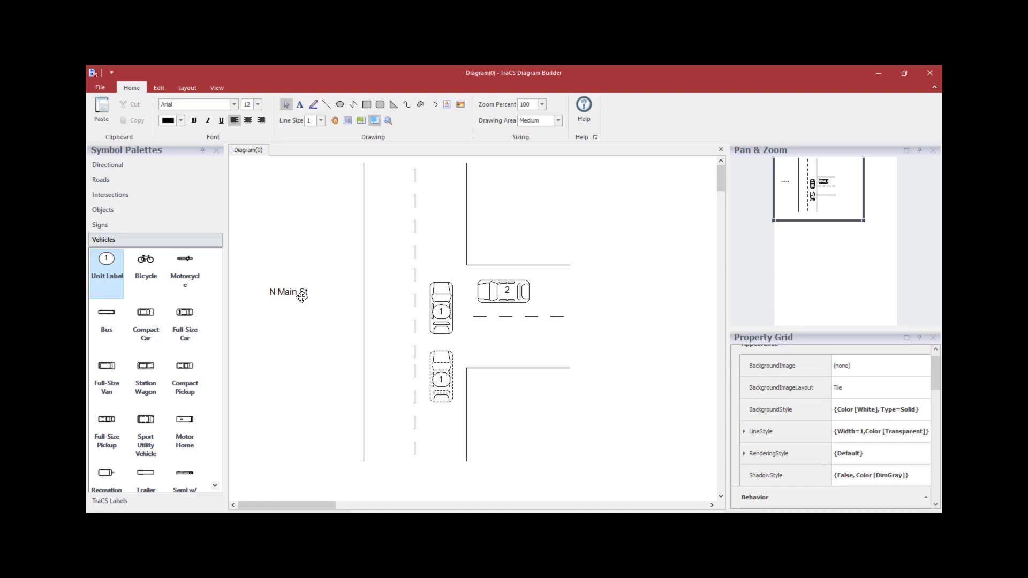
drag(289, 292, 323, 291)
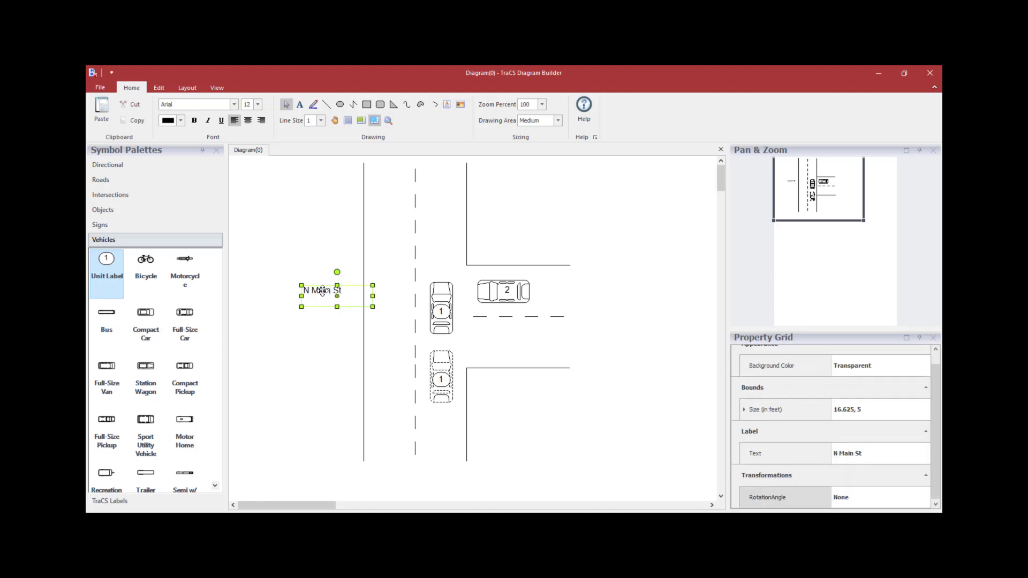
click(320, 340)
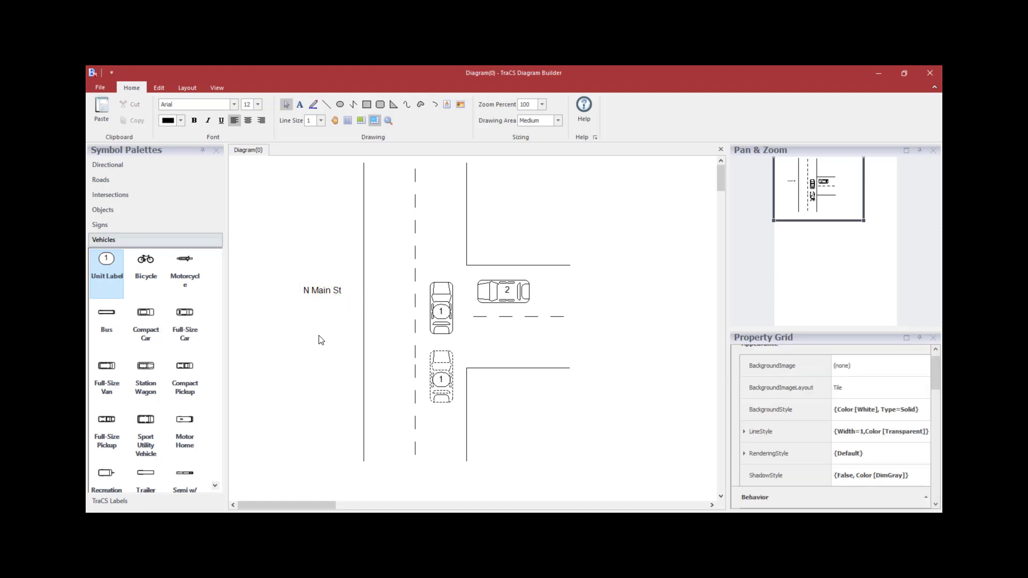
Add an 'N Florida Ave' text label and move it down onto the side street.
click(299, 106)
drag(503, 219, 580, 238)
text(N Florida Ave)
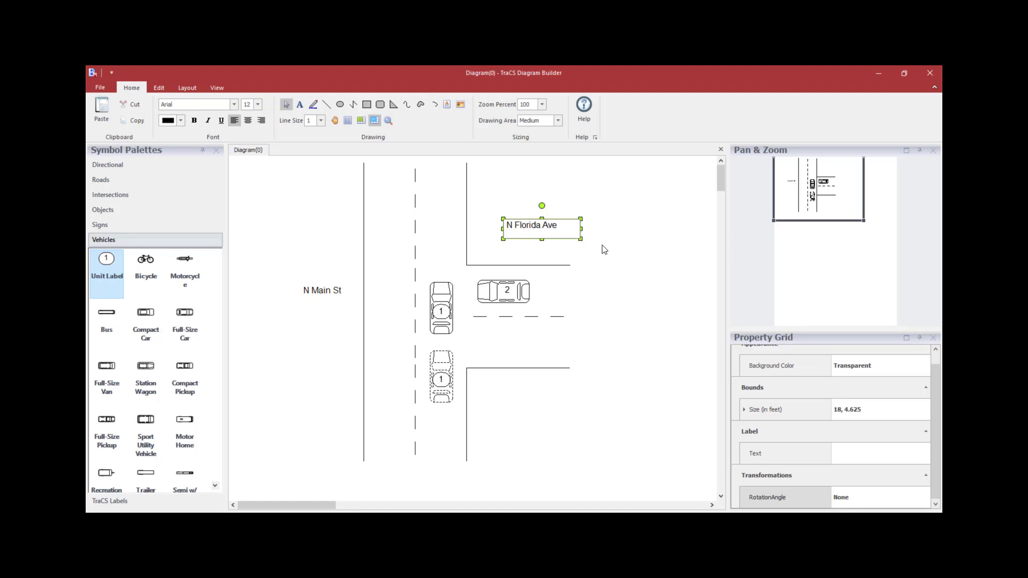
click(603, 248)
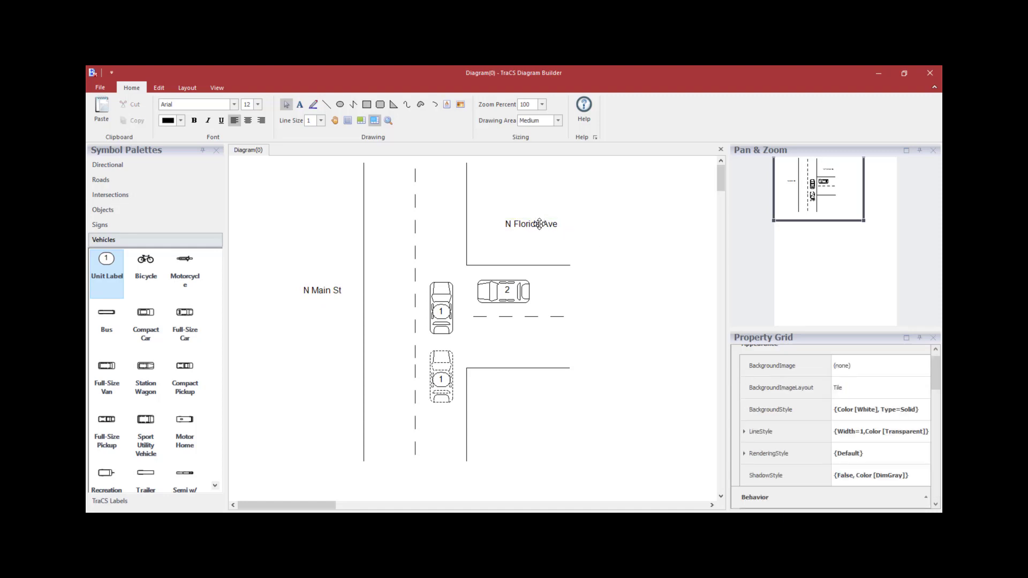
drag(539, 223, 532, 239)
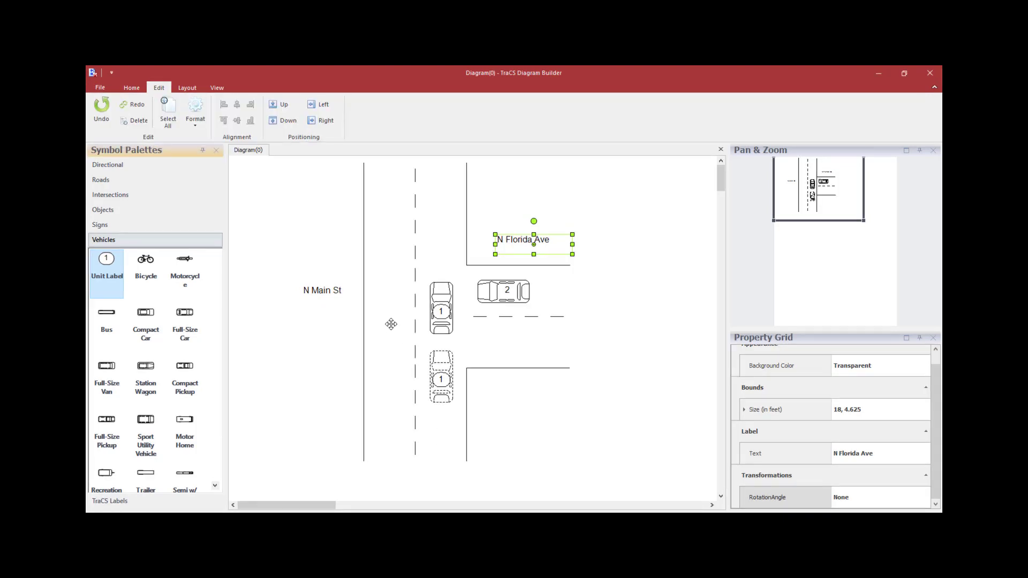
Add a right arrow under N Main St, a shortened double arrow under N Florida Ave, and a north indicator.
click(130, 165)
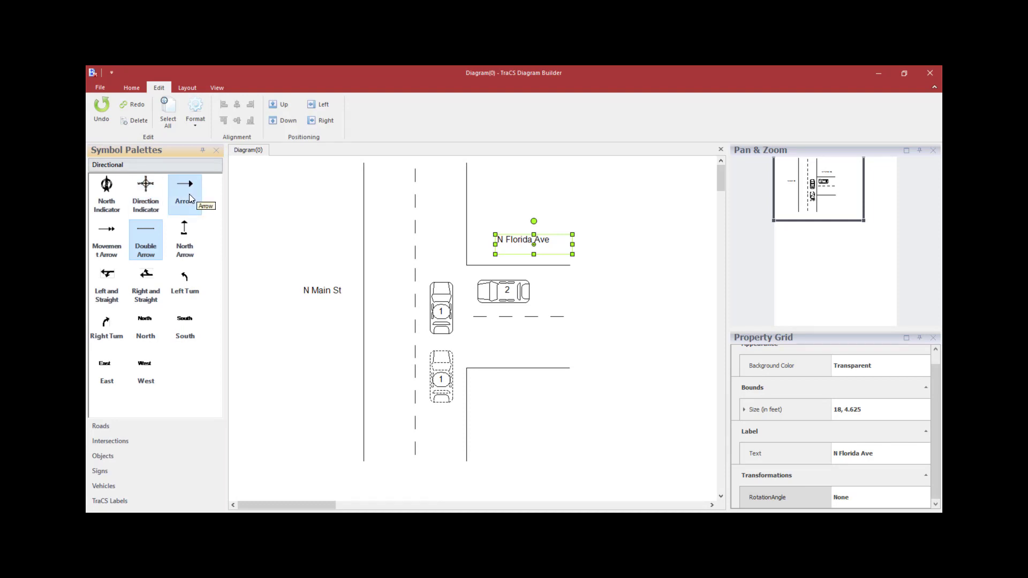
drag(190, 198, 328, 307)
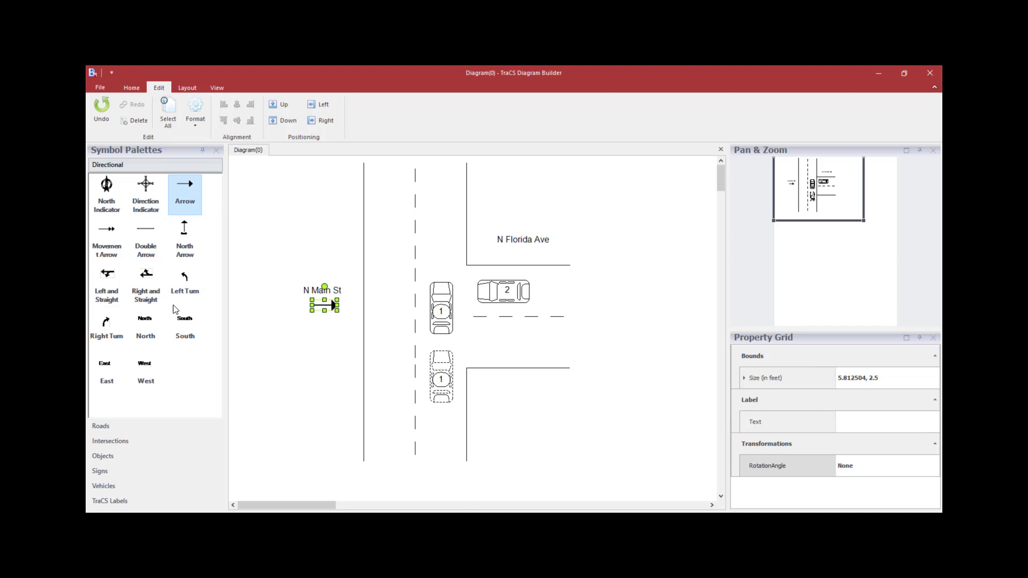
click(142, 237)
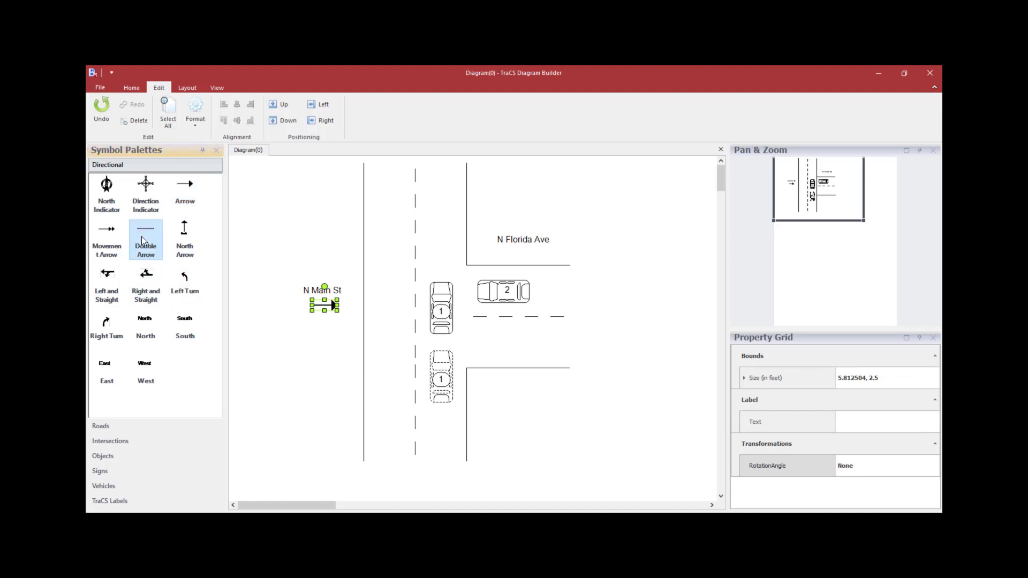
drag(141, 236, 517, 256)
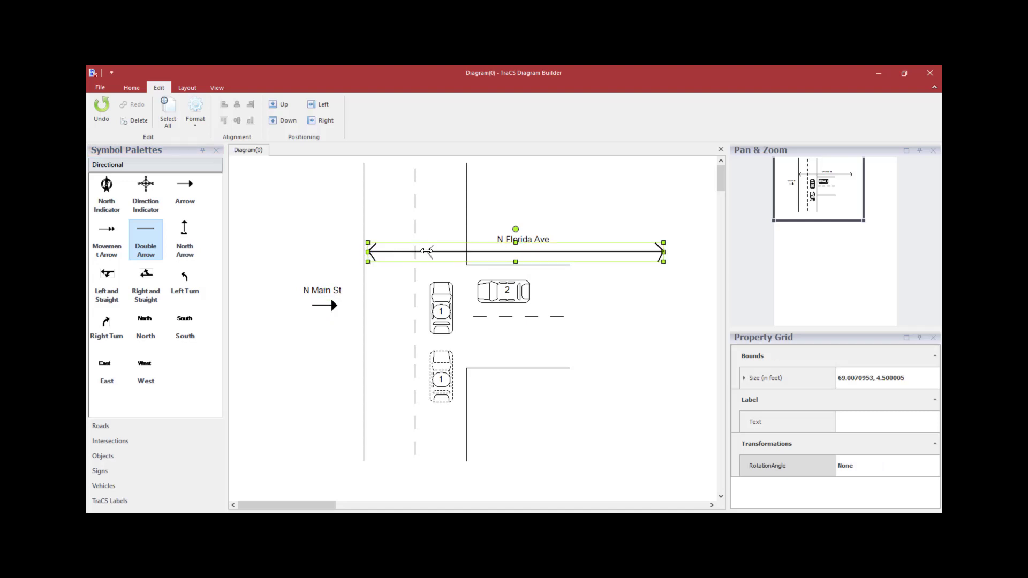
drag(557, 255, 511, 253)
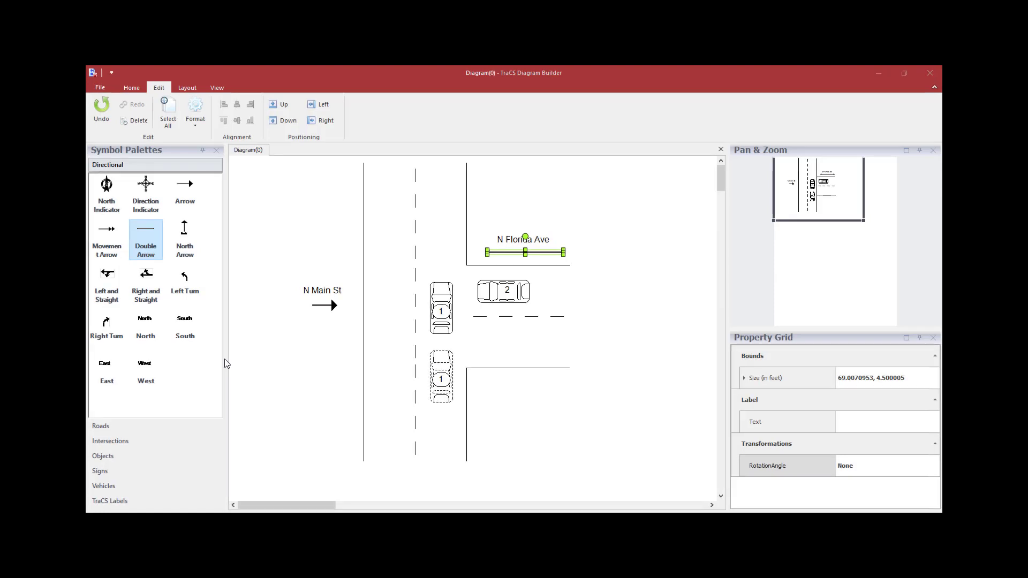
drag(104, 199, 613, 189)
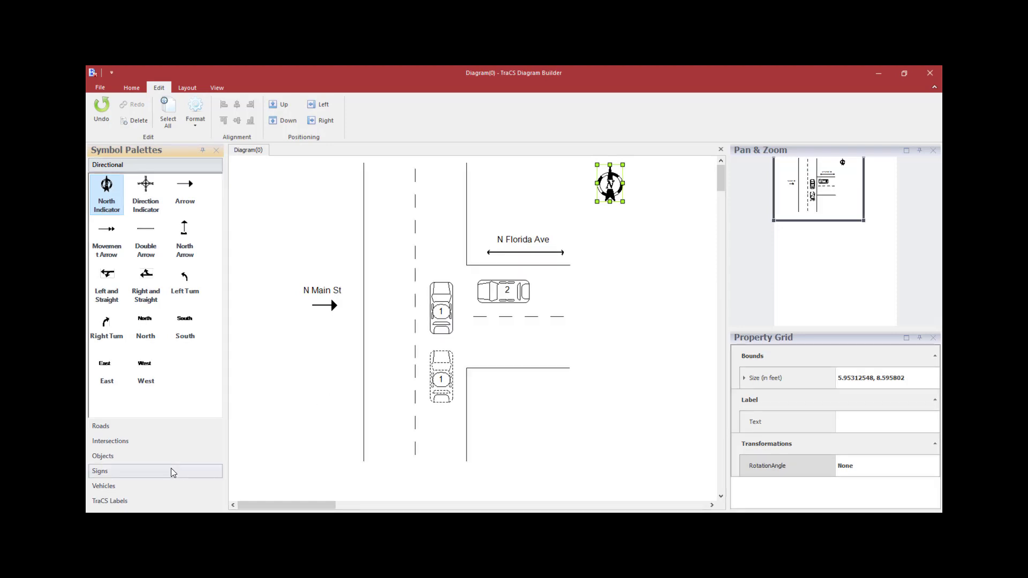
Place the TraCS 'Not to Scale' label at the diagram's lower right corner.
click(129, 504)
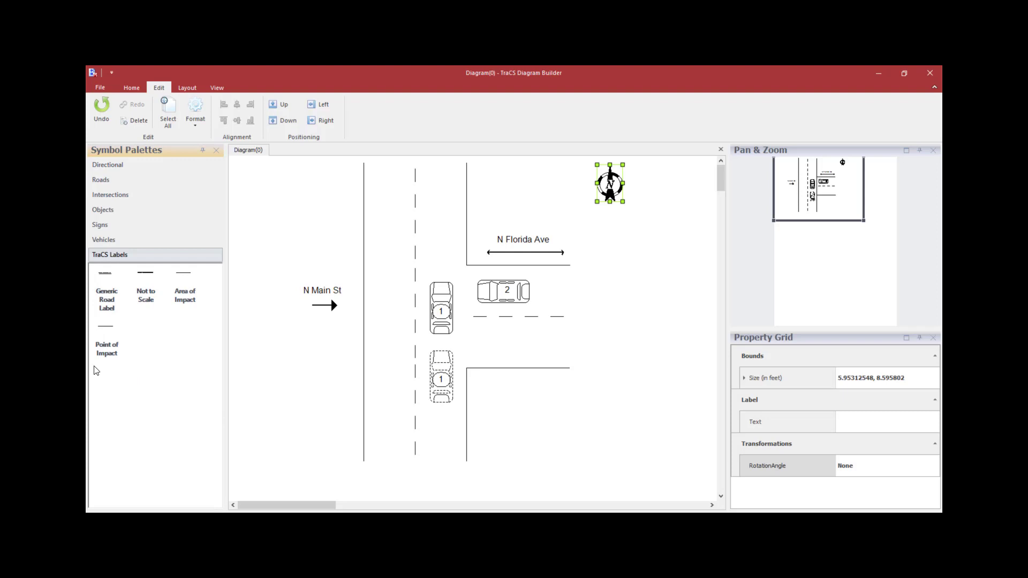
drag(145, 290, 612, 431)
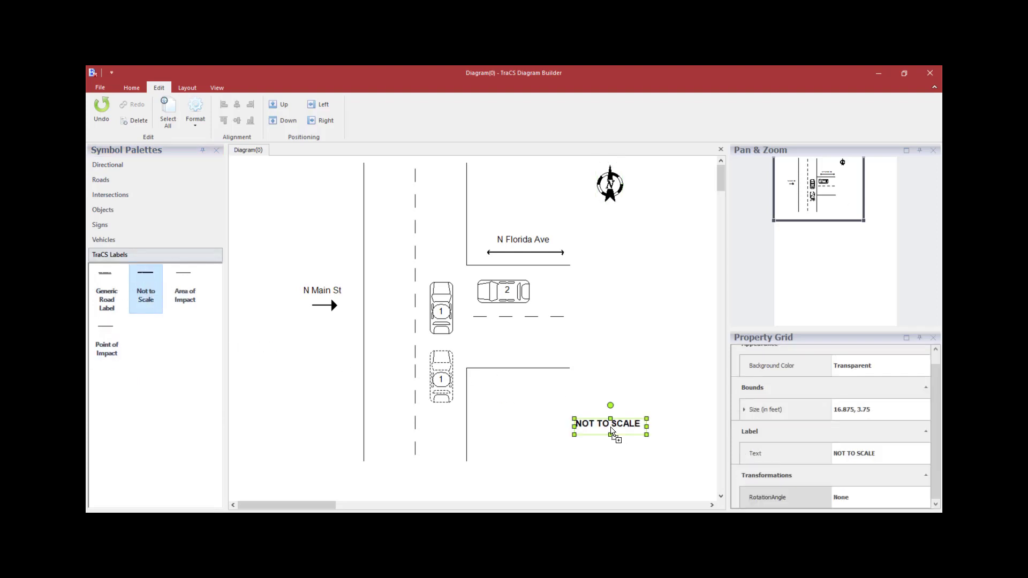
click(511, 409)
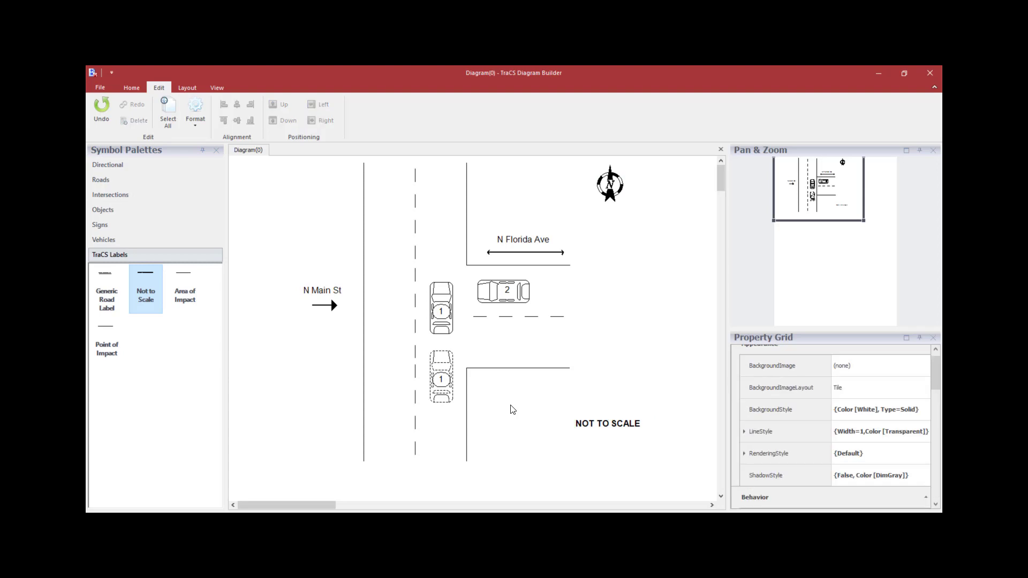
key(ctrl+z)
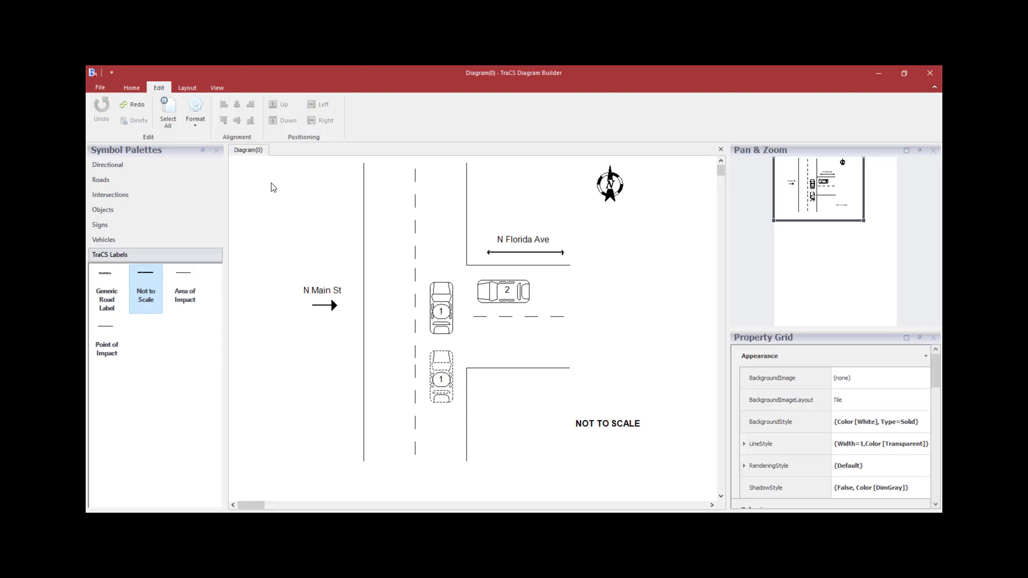
Draw a vertical line across the side street entrance and set its line size to 6.
click(131, 87)
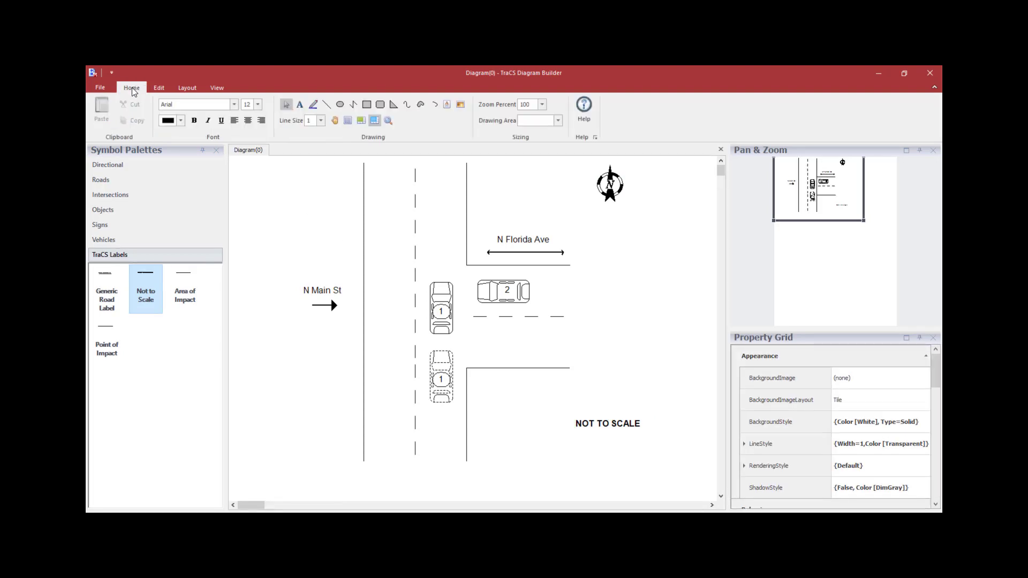
click(327, 105)
drag(473, 266, 474, 318)
click(474, 317)
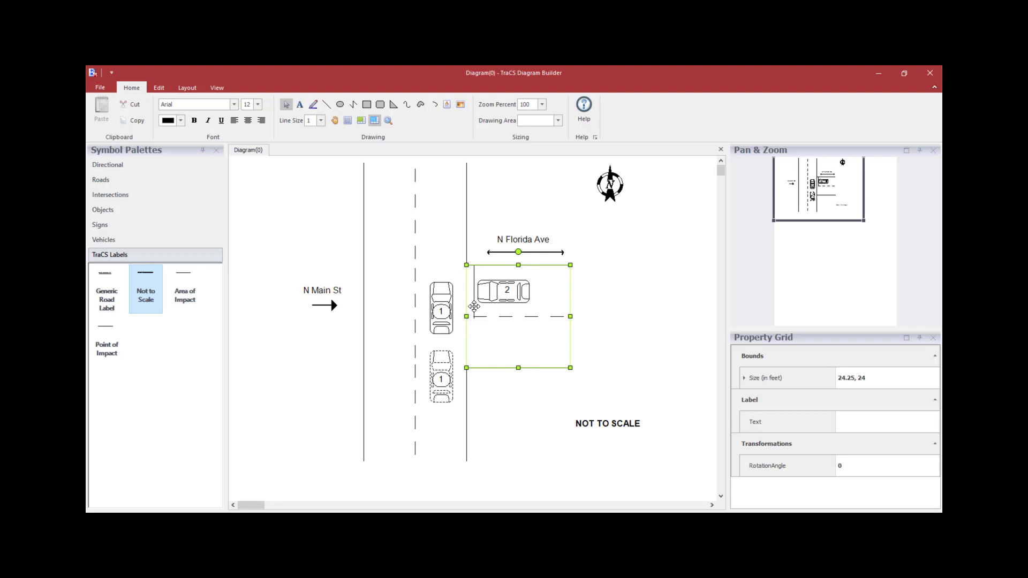
double_click(474, 307)
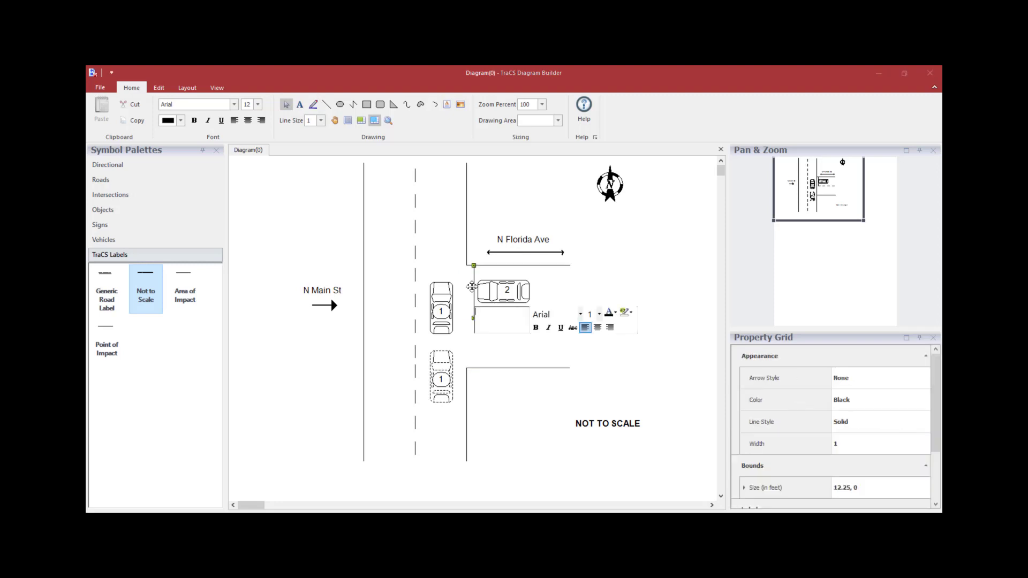
click(321, 121)
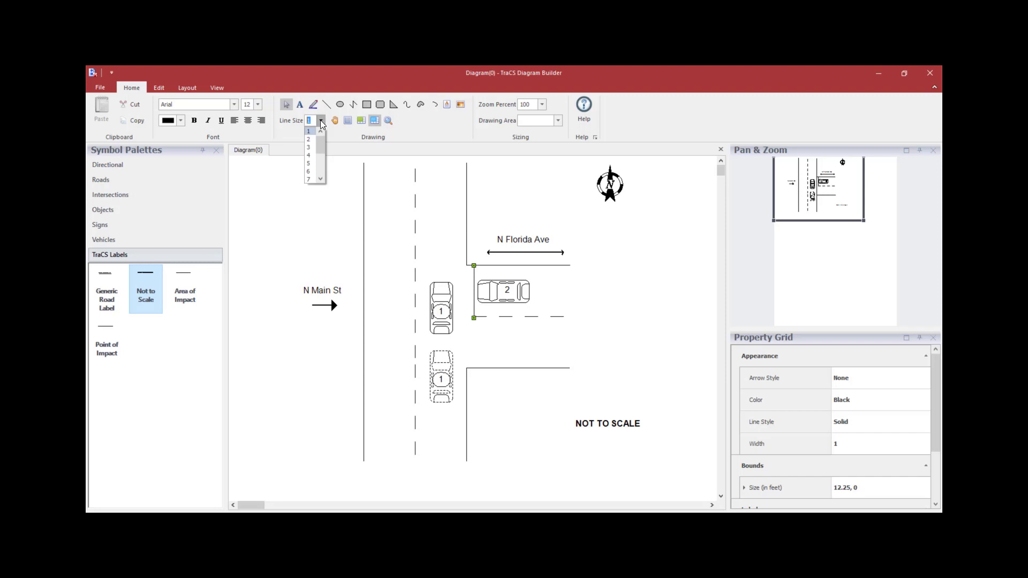
click(310, 171)
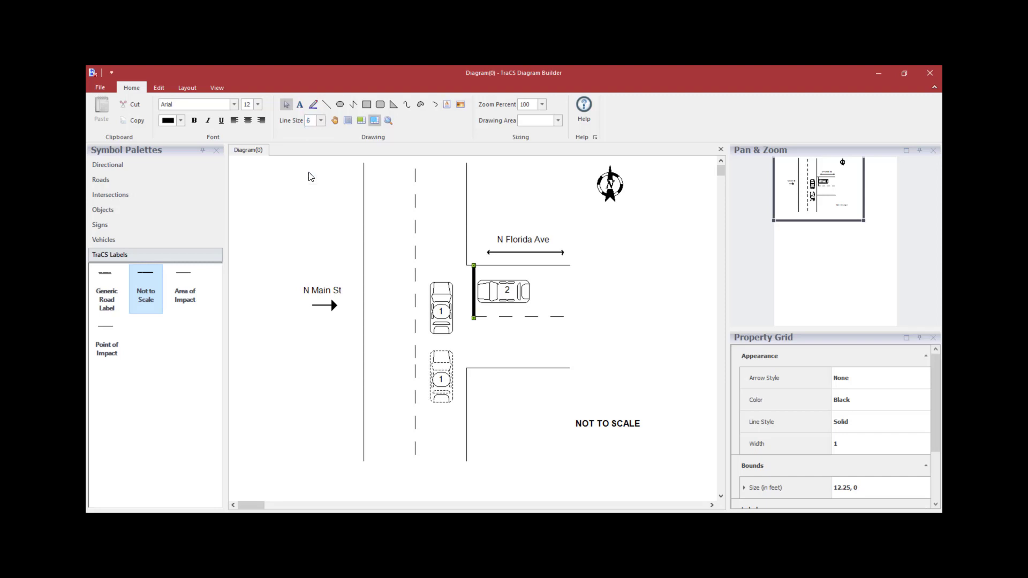
click(310, 176)
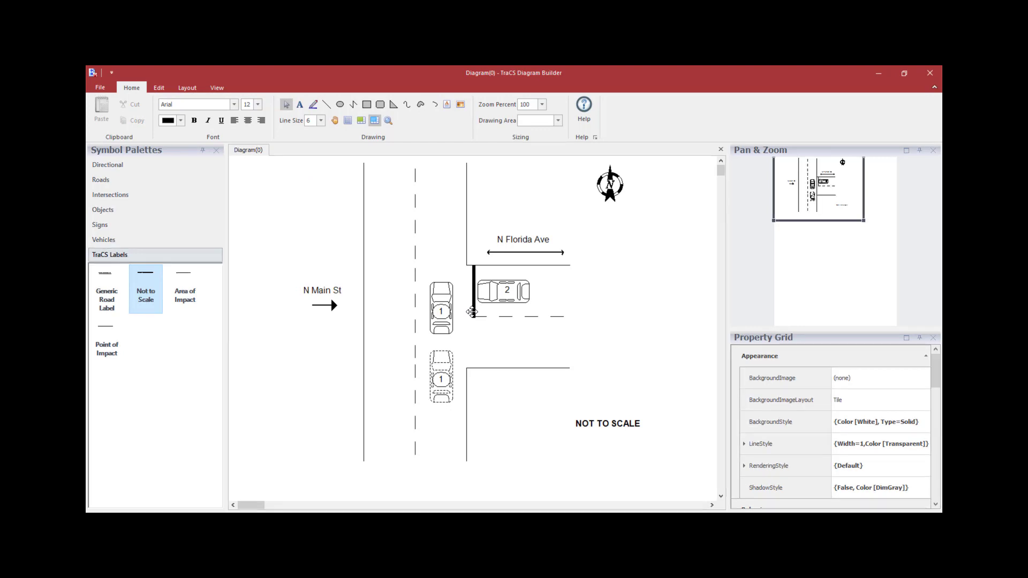
Draw an extra size-15 vertical line at the upper left, then undo it.
click(321, 122)
scroll(313, 161, down, 3)
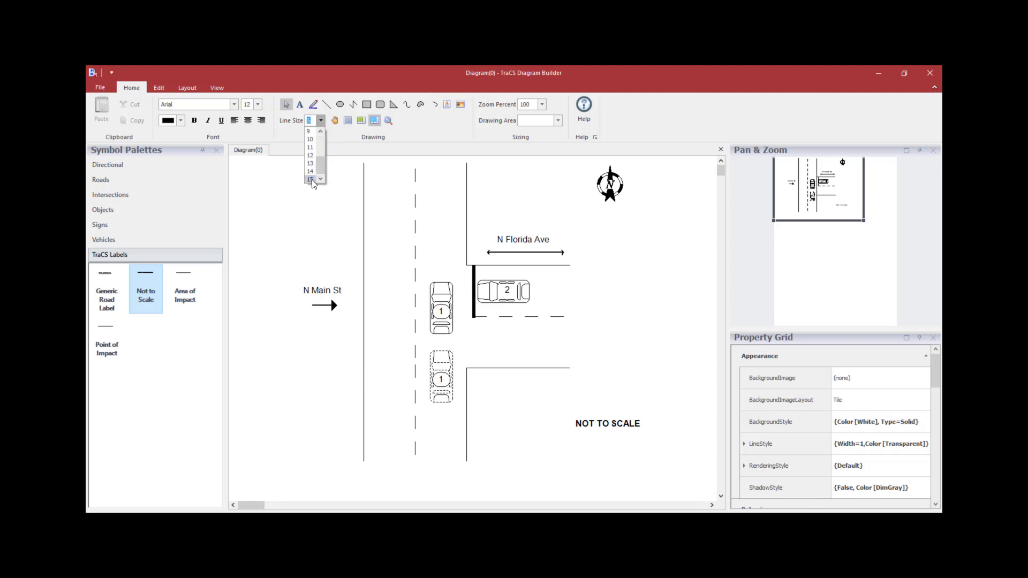
click(311, 179)
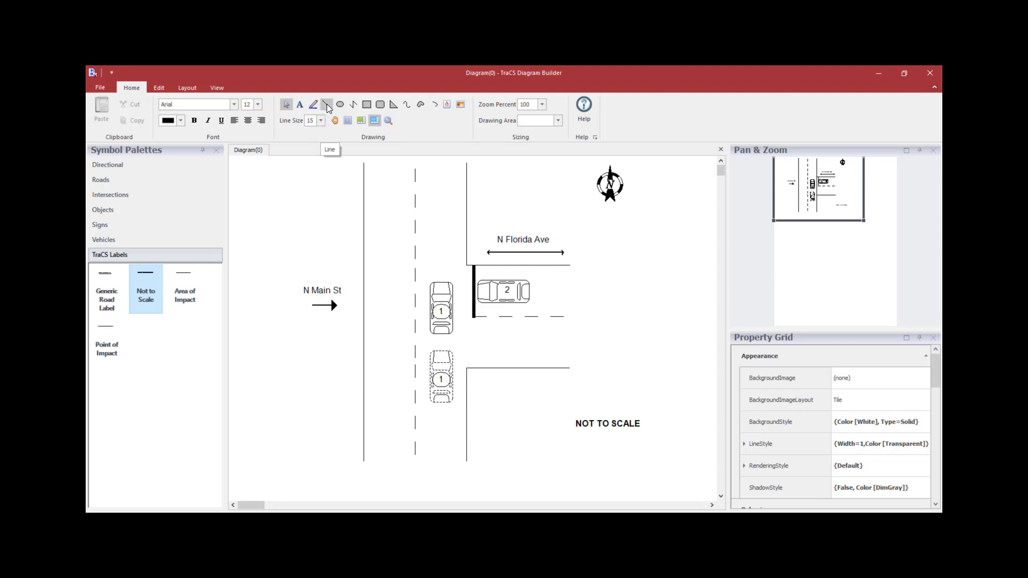
click(327, 105)
drag(293, 180, 294, 222)
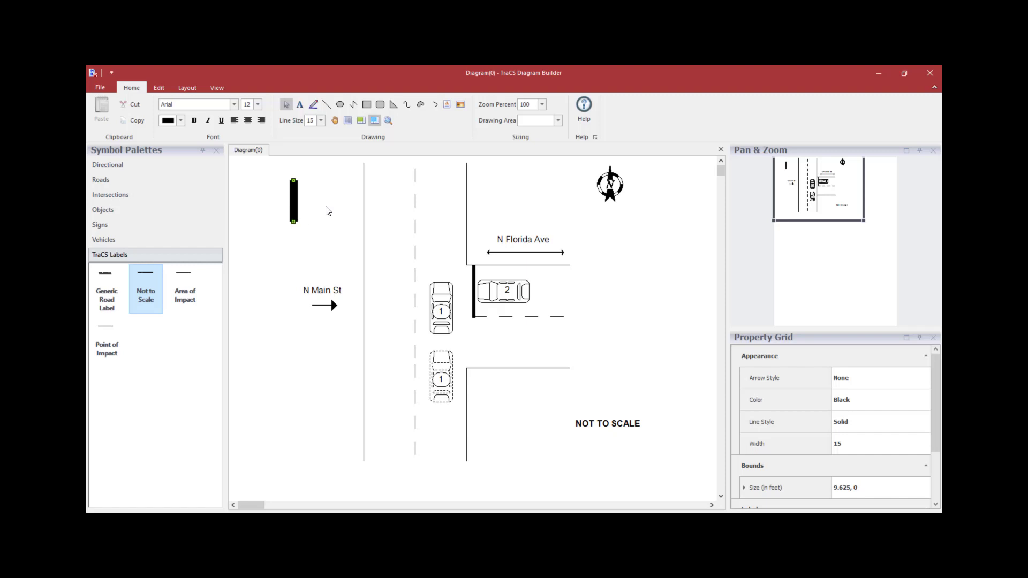
key(ctrl+z)
key(ctrl+z)
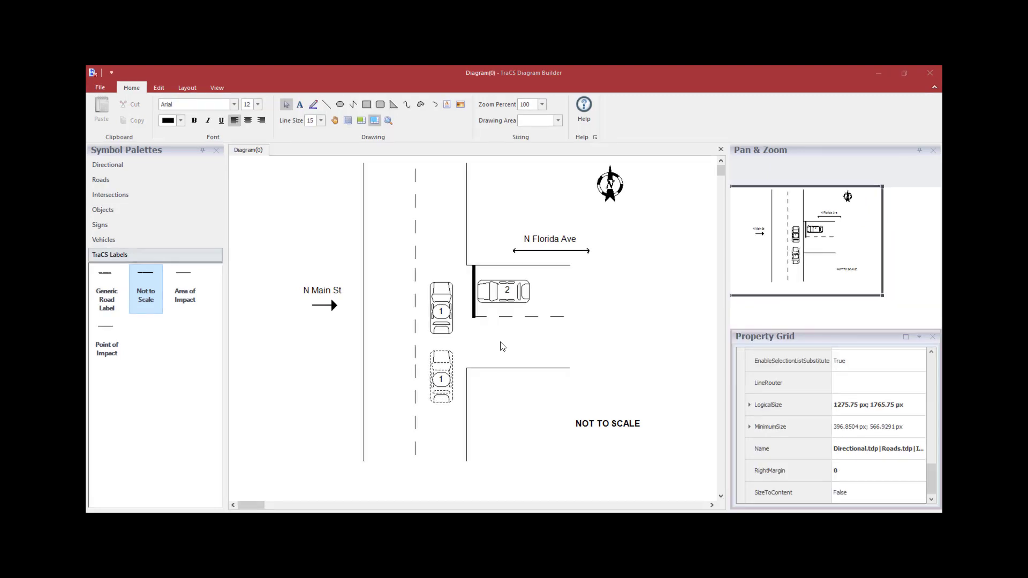
click(104, 227)
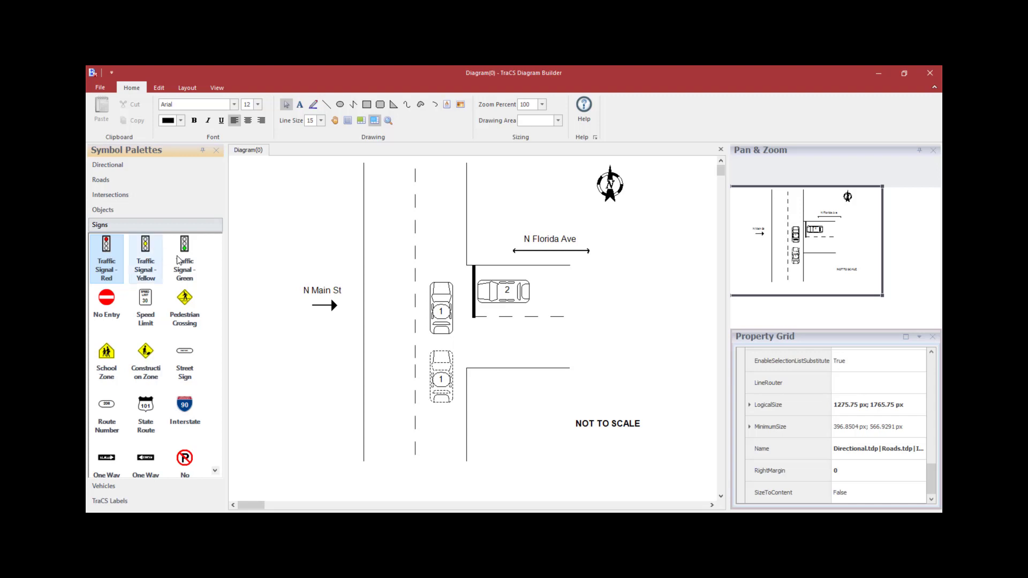
Place a stop sign at the side street corner and rotate it to 270 degrees.
click(215, 471)
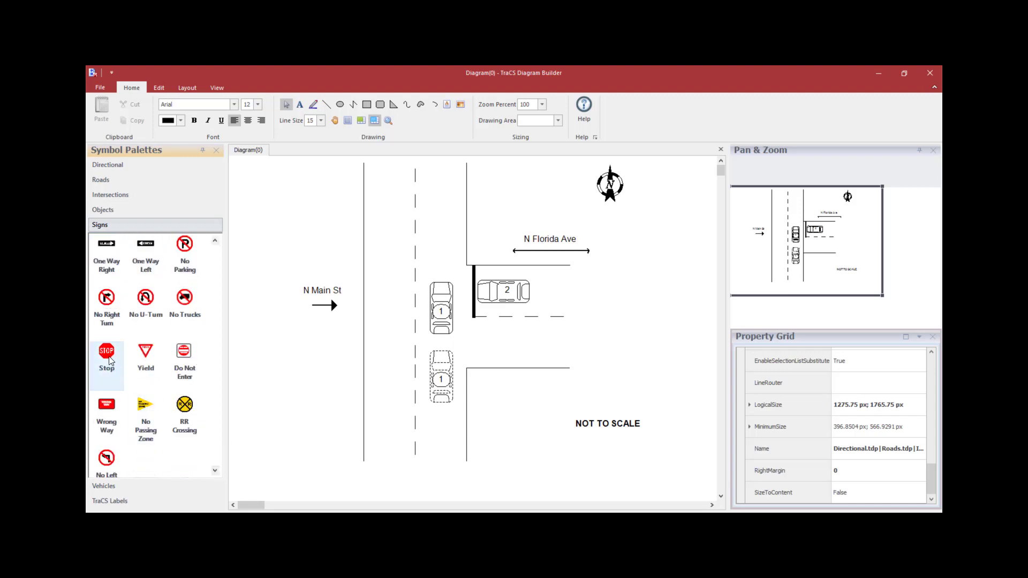
drag(107, 356, 487, 250)
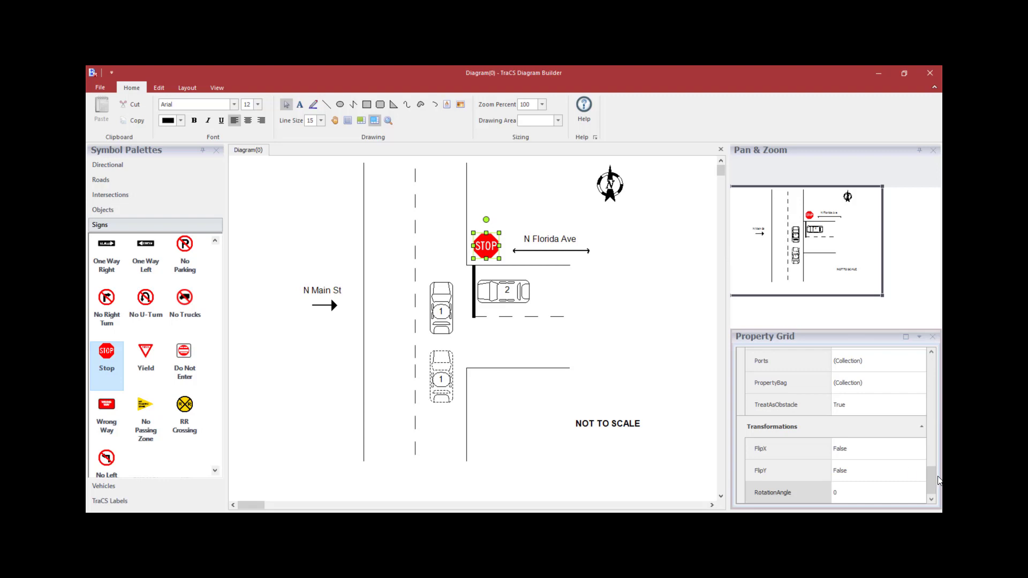
click(860, 493)
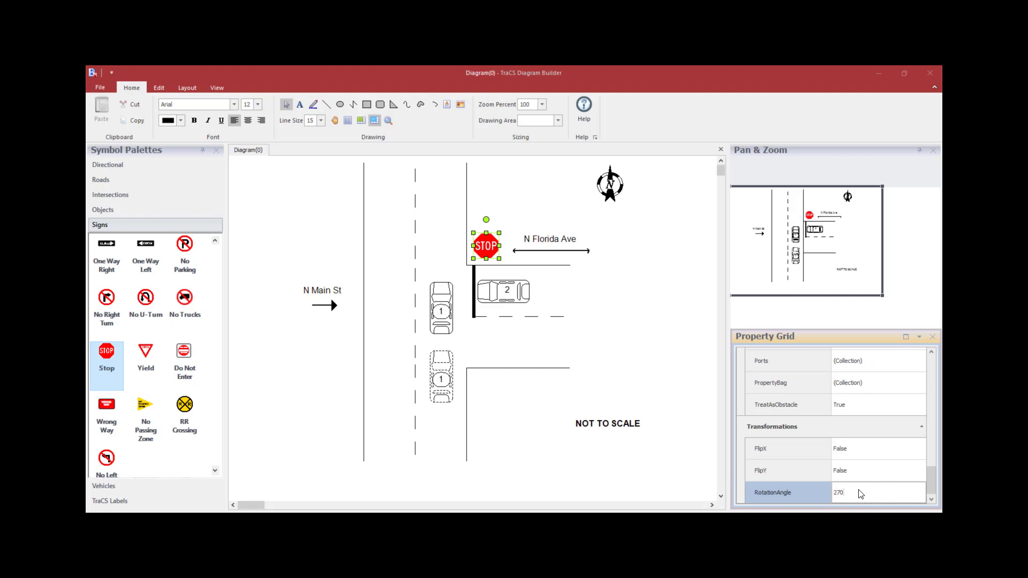
key(Return)
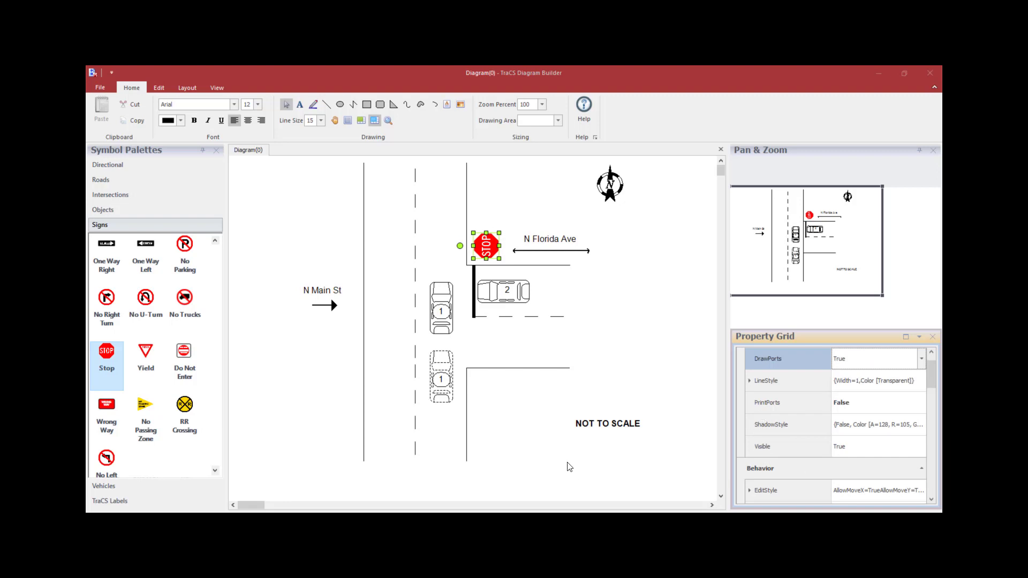
click(535, 447)
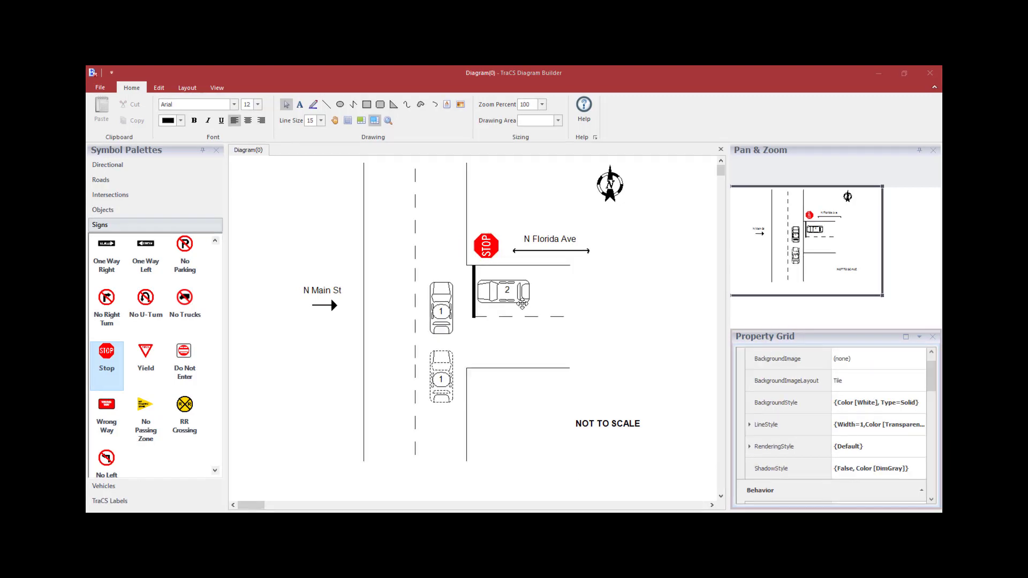
Tilt the stop sign slightly and enlarge it beside the stop line.
click(491, 249)
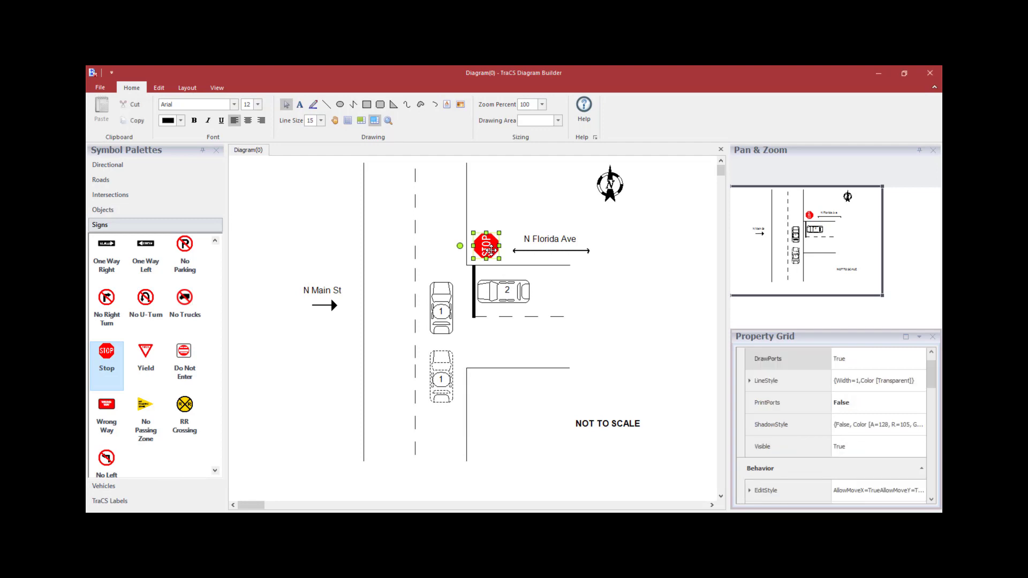
drag(472, 236, 477, 239)
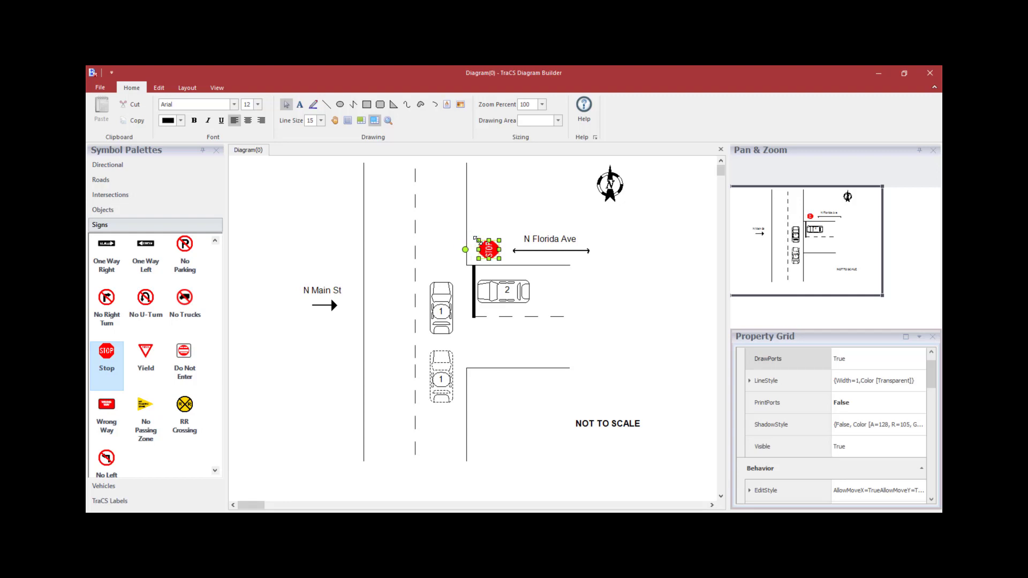
click(502, 205)
click(486, 250)
drag(473, 236, 470, 232)
click(597, 352)
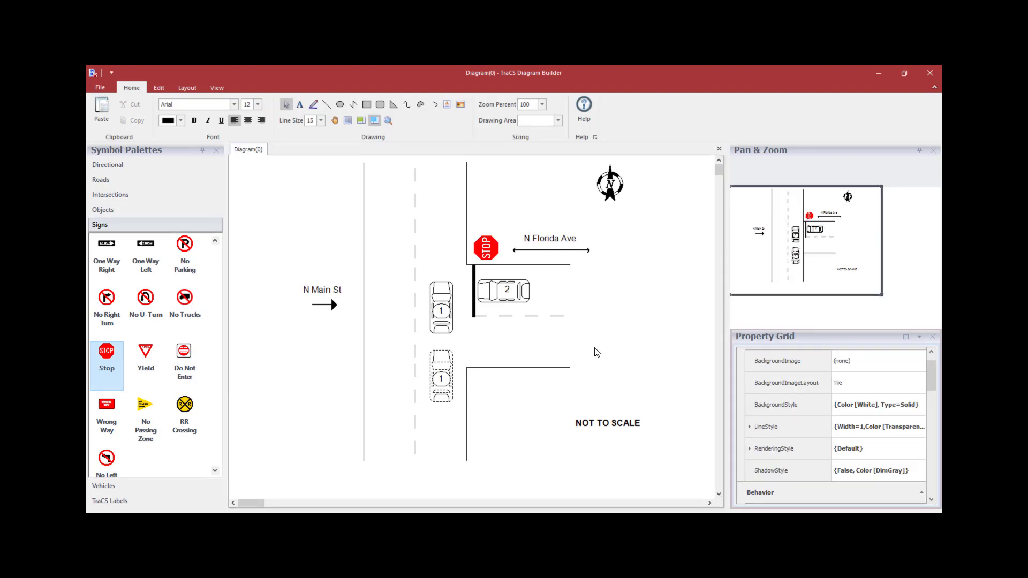
click(406, 106)
drag(720, 169, 728, 241)
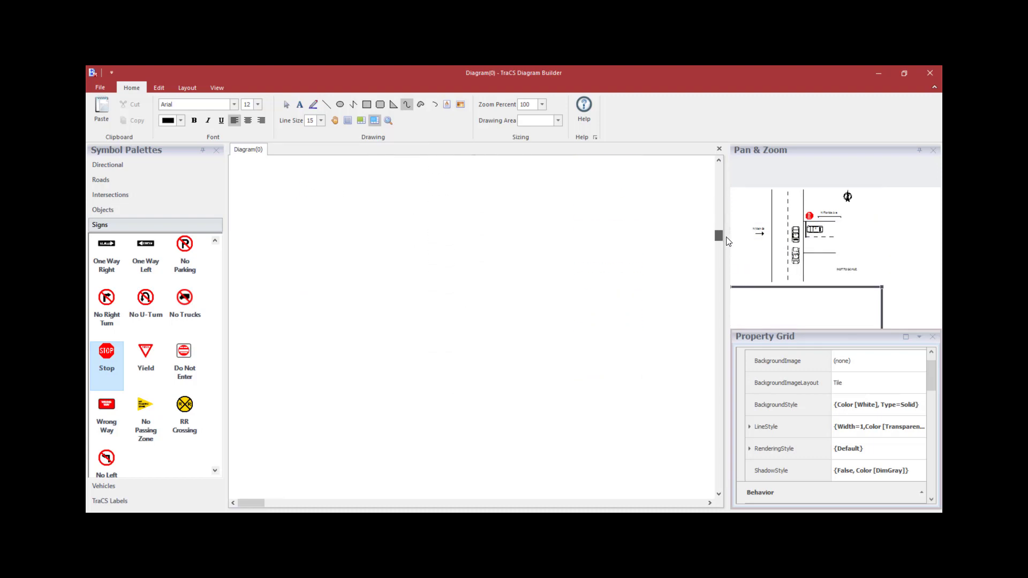
Draw an S-shaped curve on the blank canvas with the Curve tool.
click(335, 201)
click(358, 243)
click(357, 252)
click(339, 309)
double_click(369, 407)
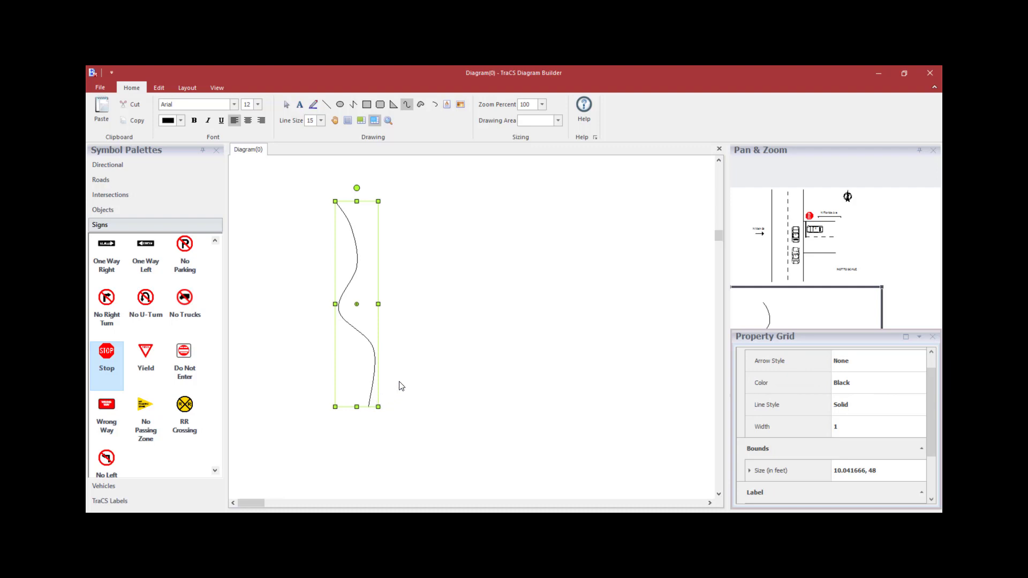
Copy and paste the curve, moving the copy to sit right of the original.
right_click(354, 327)
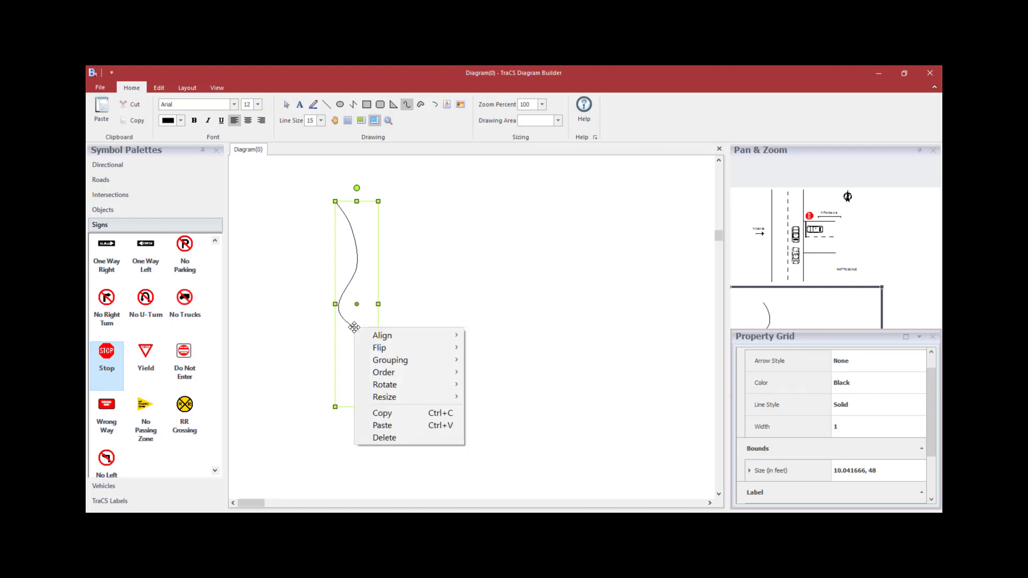
click(403, 413)
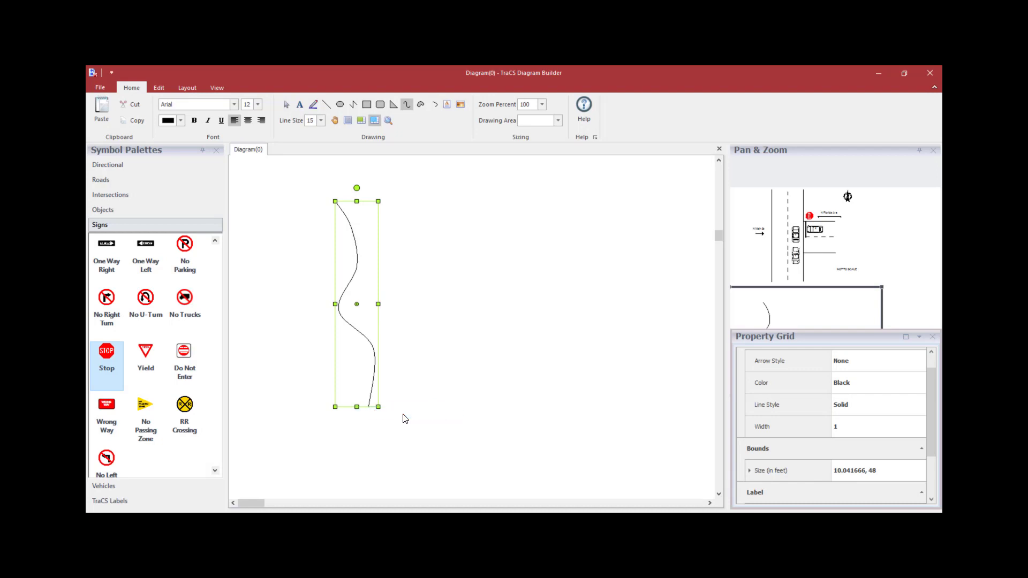
click(419, 294)
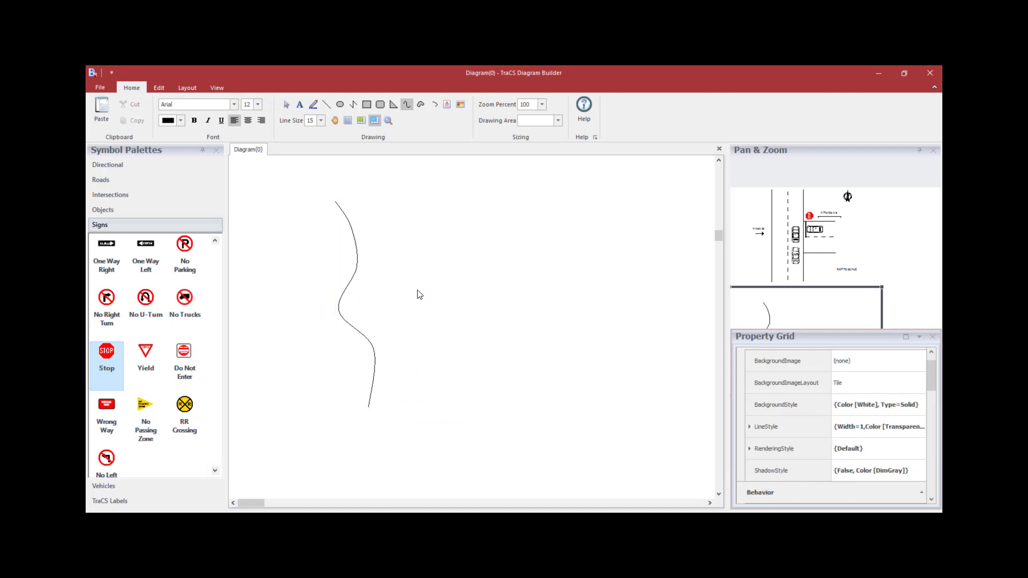
right_click(419, 295)
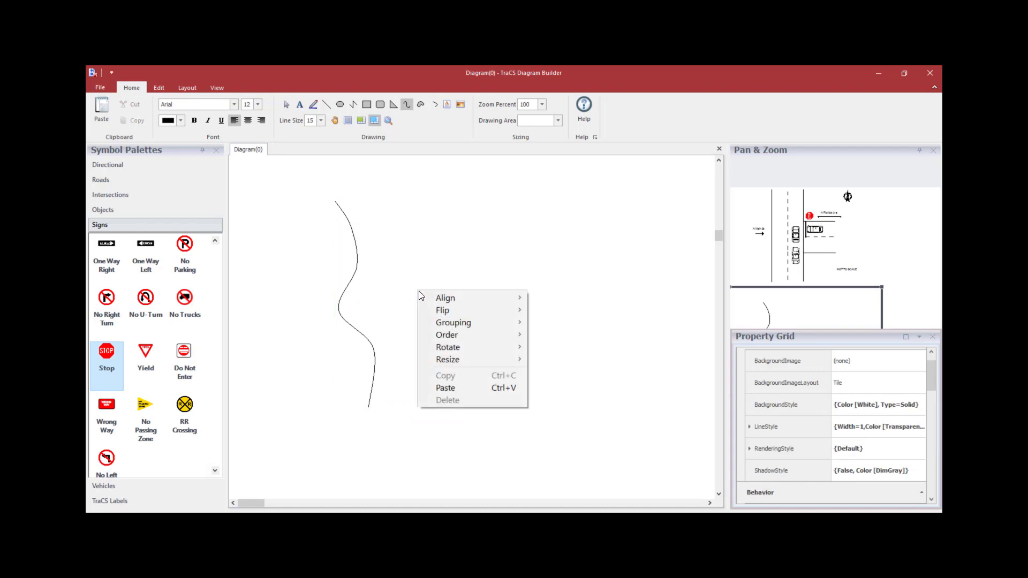
click(444, 389)
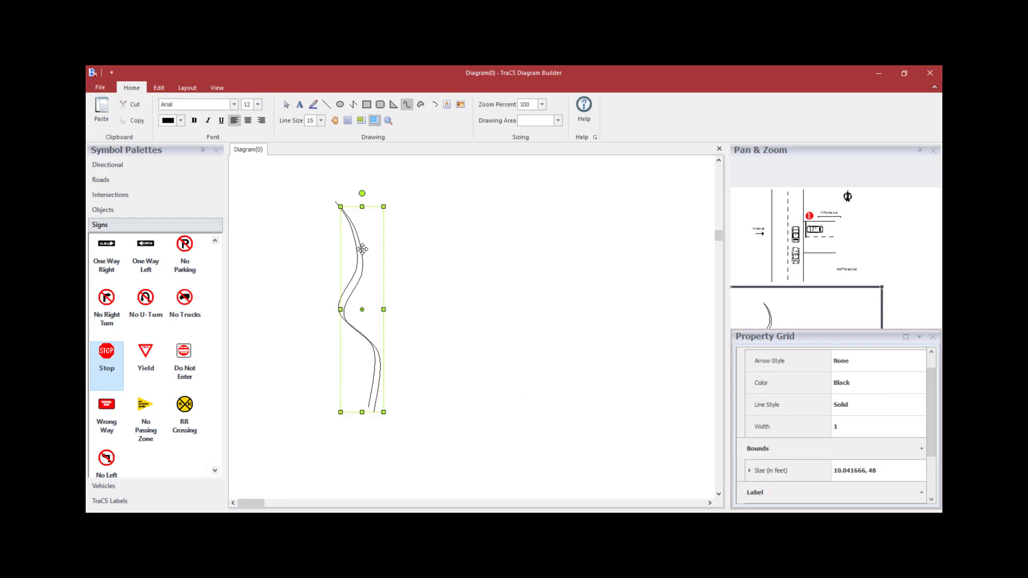
drag(362, 249, 411, 240)
click(463, 251)
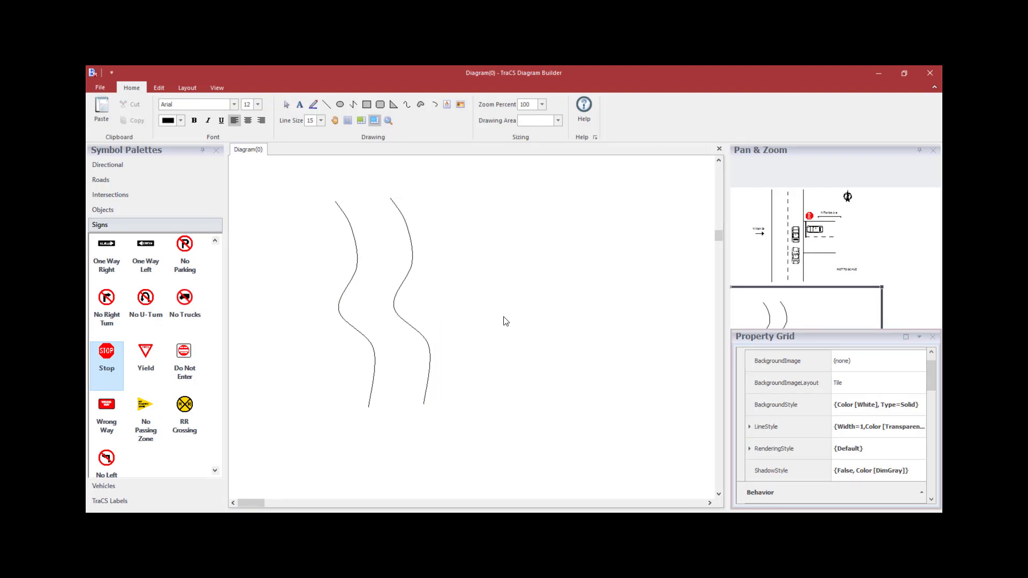
Draw a closed house-shaped polygon with a roof peak beside the curves.
click(393, 106)
click(472, 315)
click(532, 314)
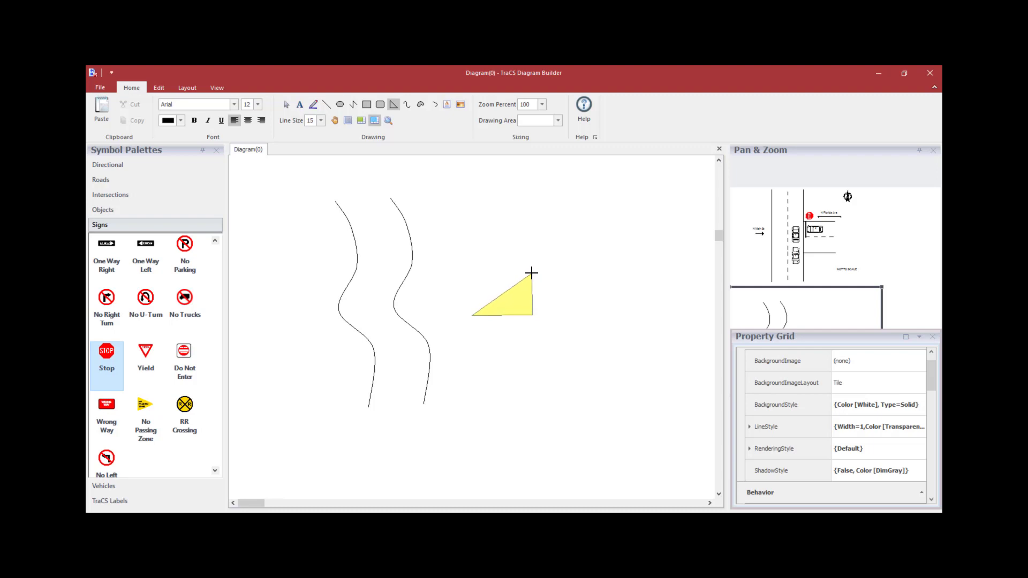
click(532, 271)
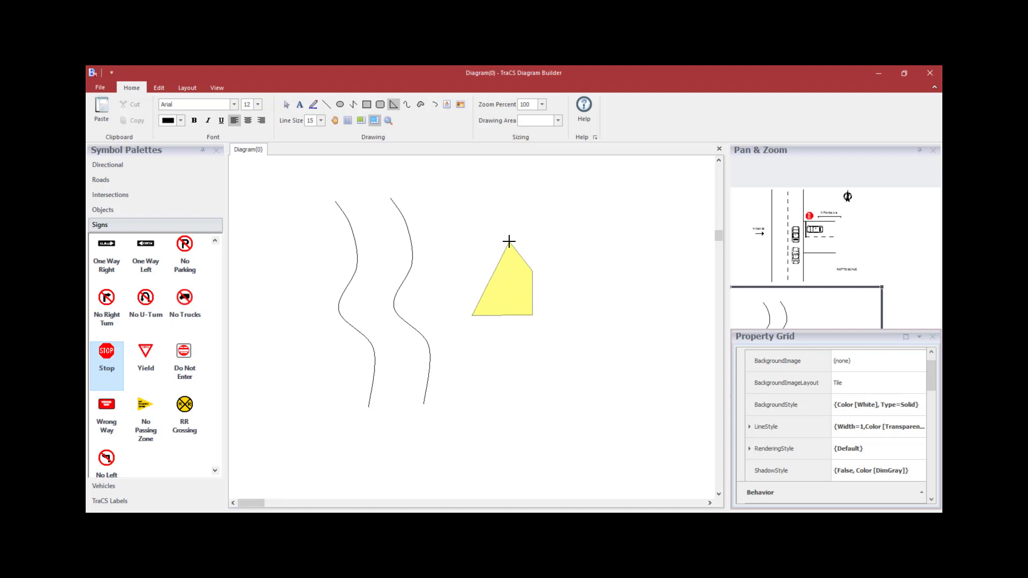
click(500, 228)
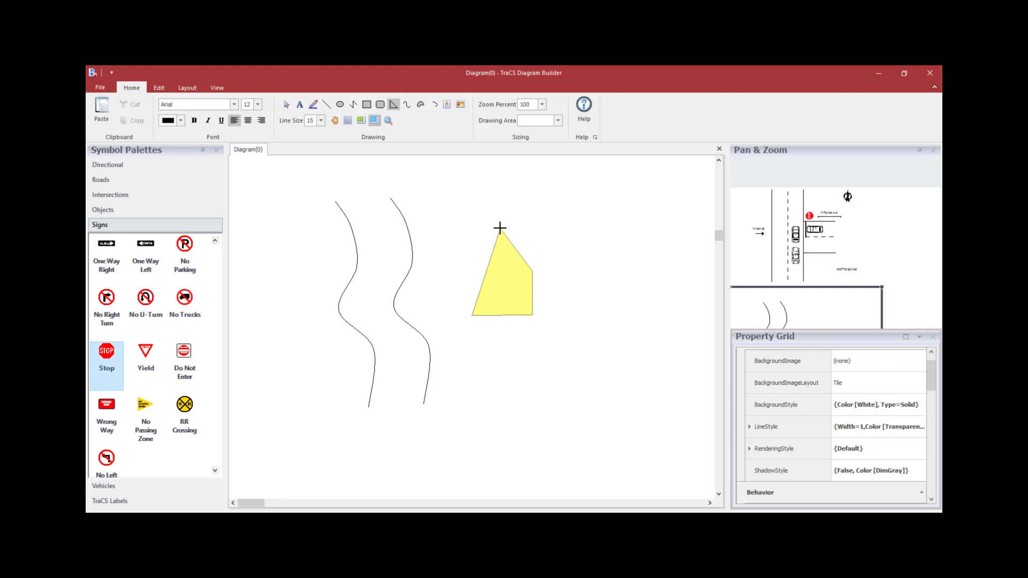
click(473, 270)
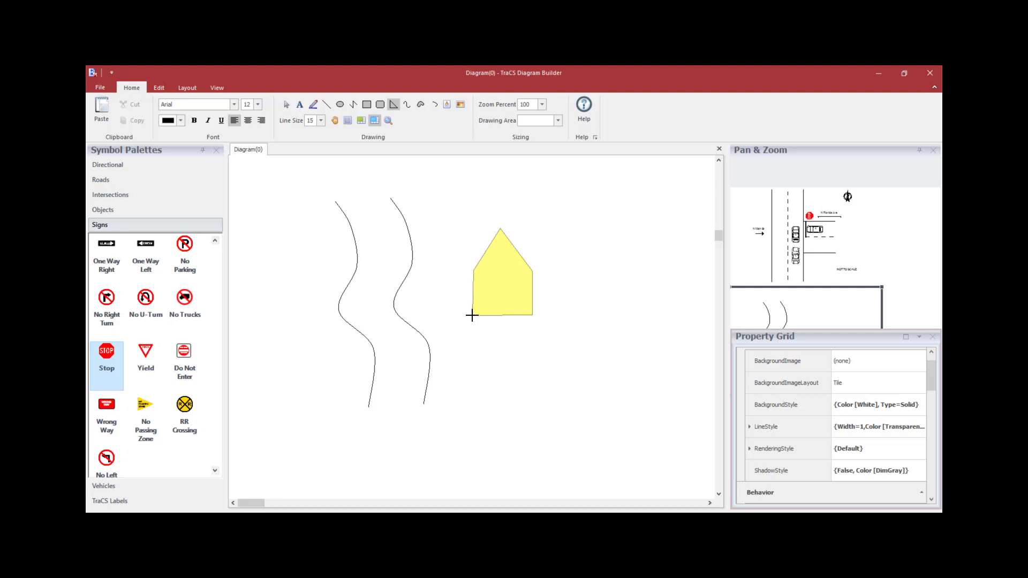
double_click(471, 316)
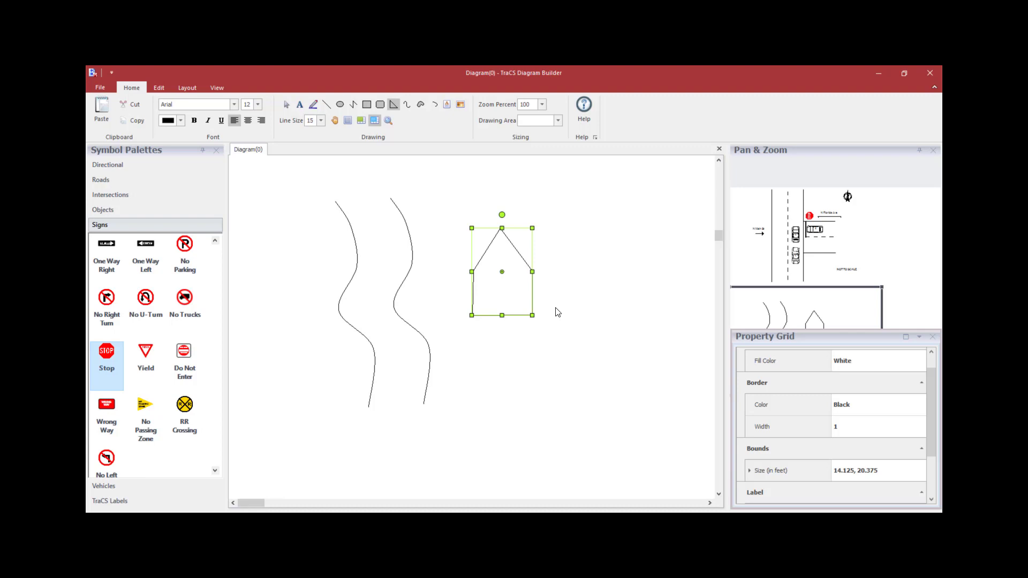
Select both curves and the house shape together and delete them.
click(538, 441)
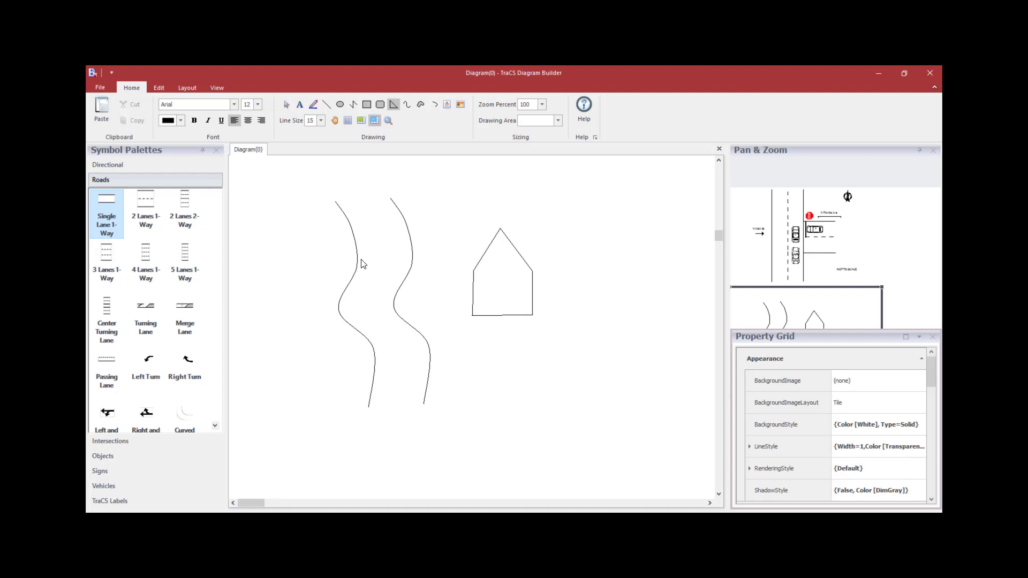
drag(295, 187, 556, 435)
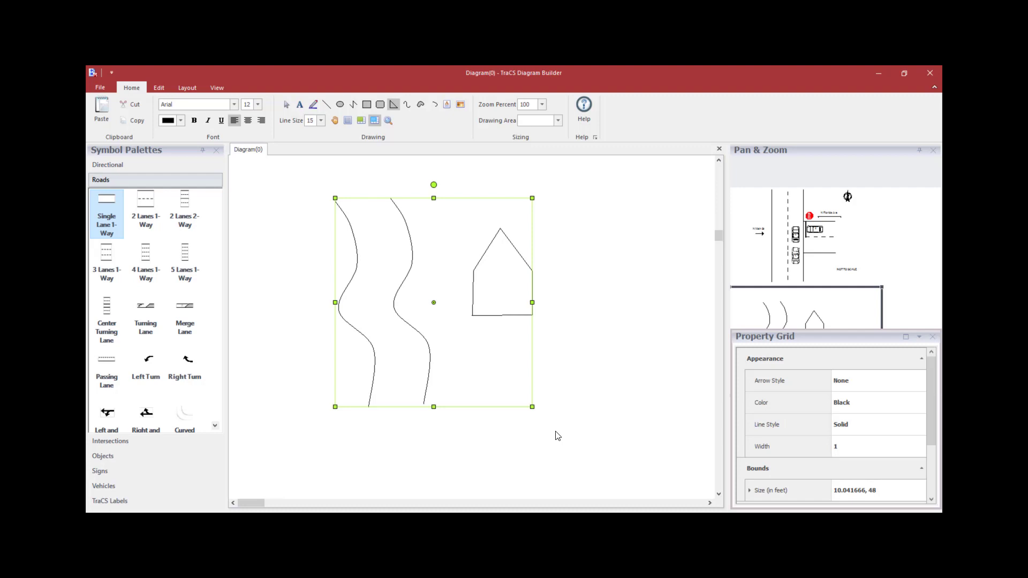
key(Delete)
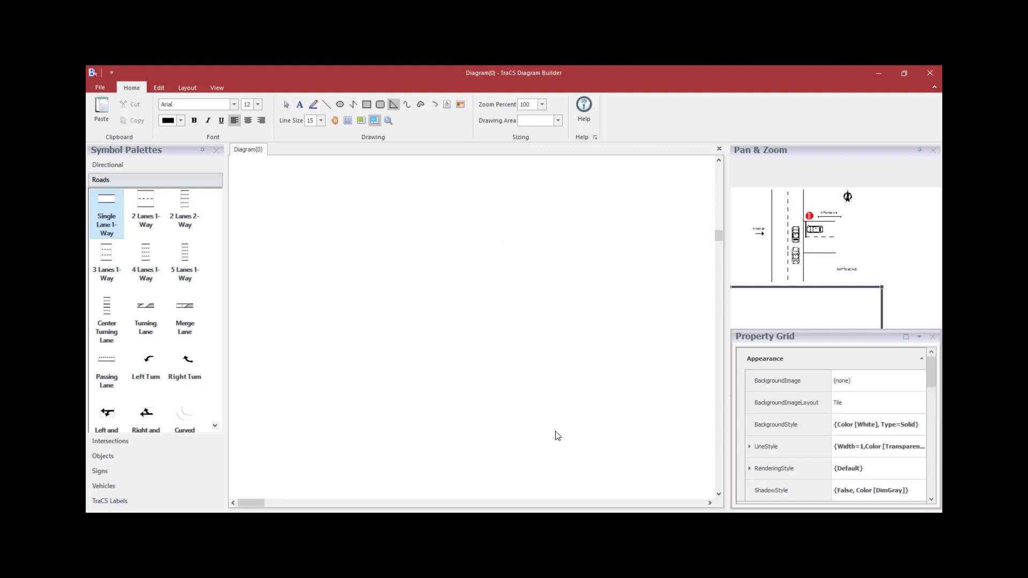
scroll(557, 435, up, 5)
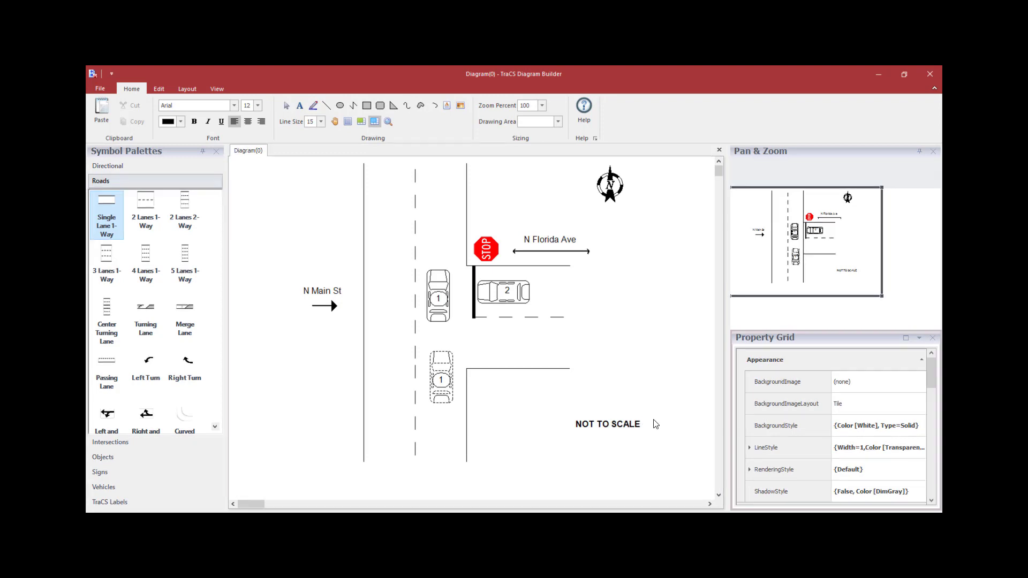
Move vehicle 1 against vehicle 2, angled at 310 degrees.
click(439, 288)
drag(439, 289, 457, 313)
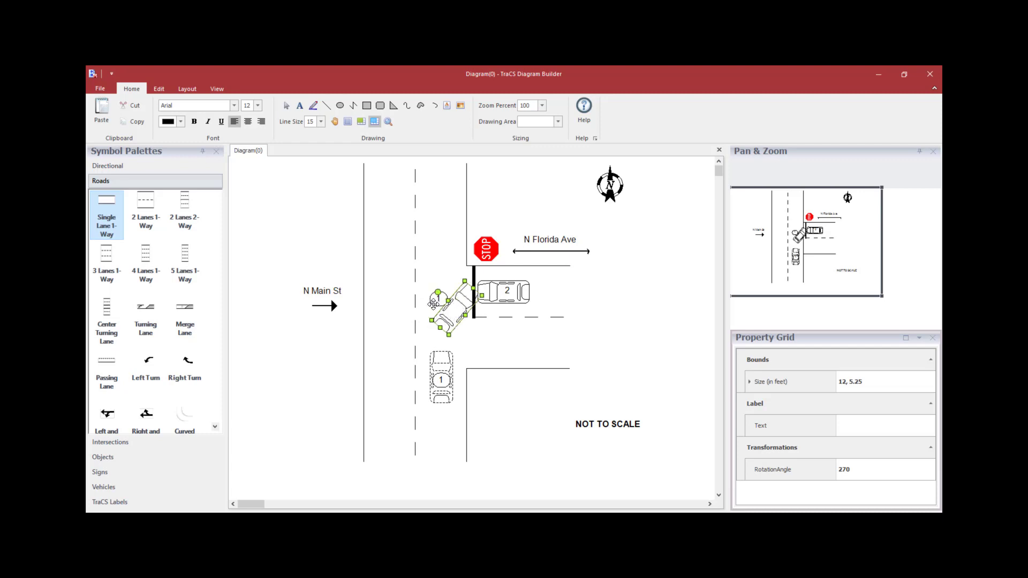
click(397, 306)
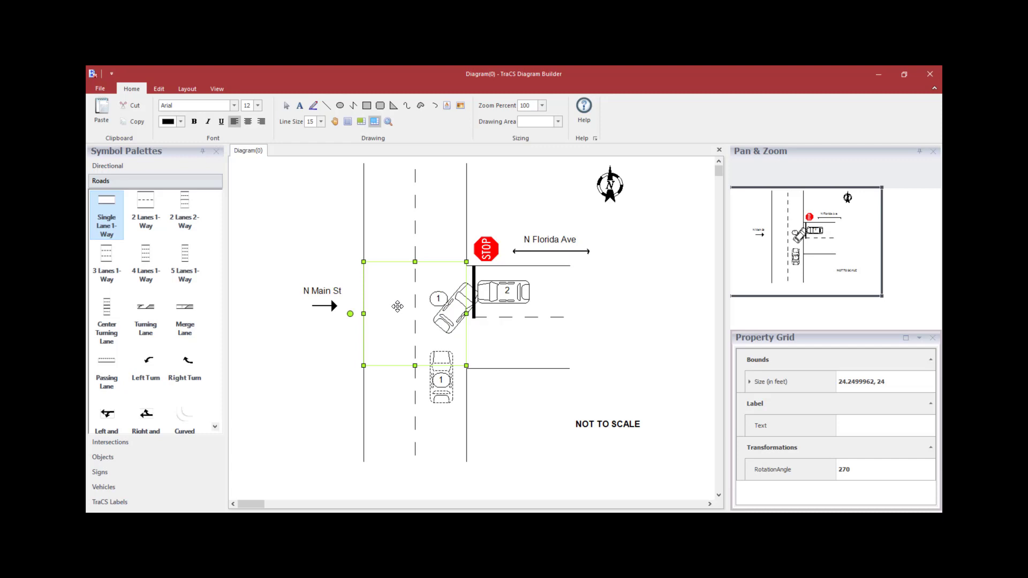
click(454, 308)
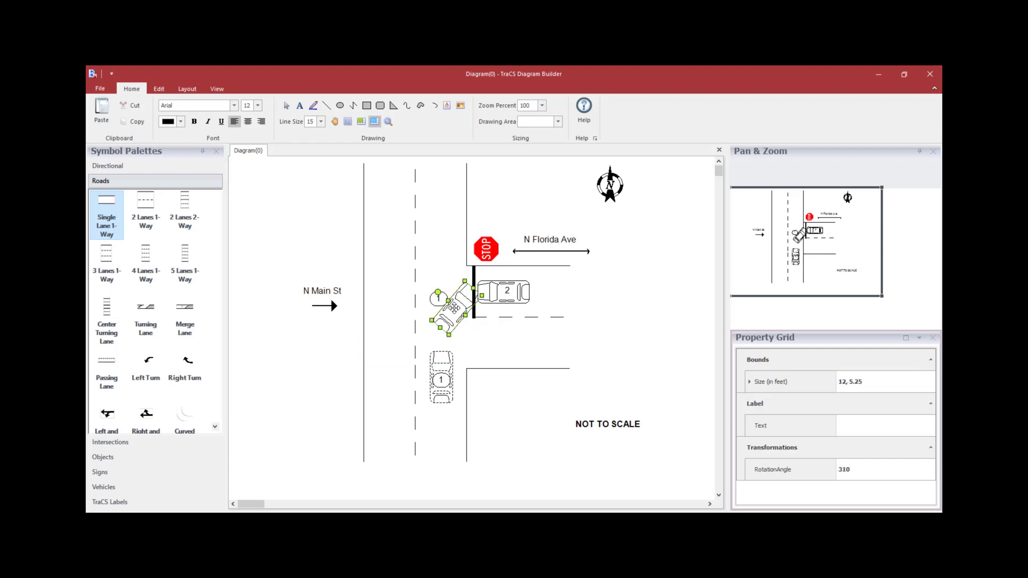
click(181, 88)
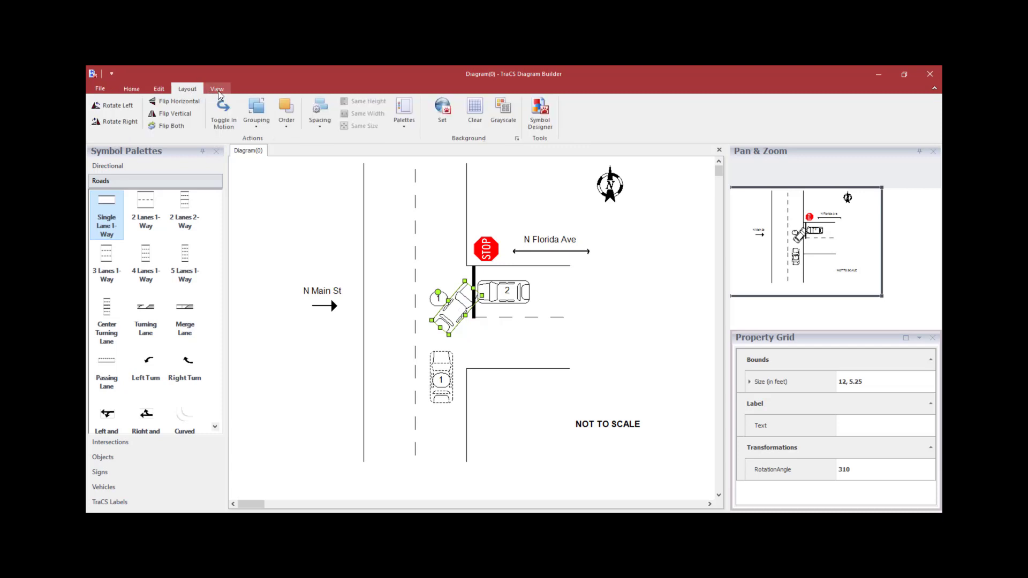
Bring vehicle 1 and its '1' label to front, set the label on the car, and close the builder.
click(284, 110)
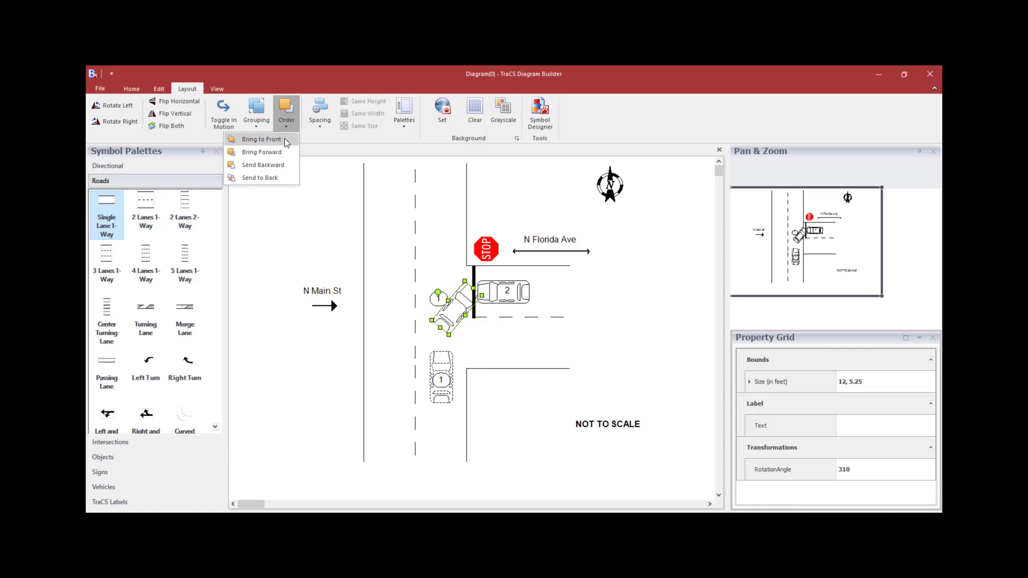
click(262, 139)
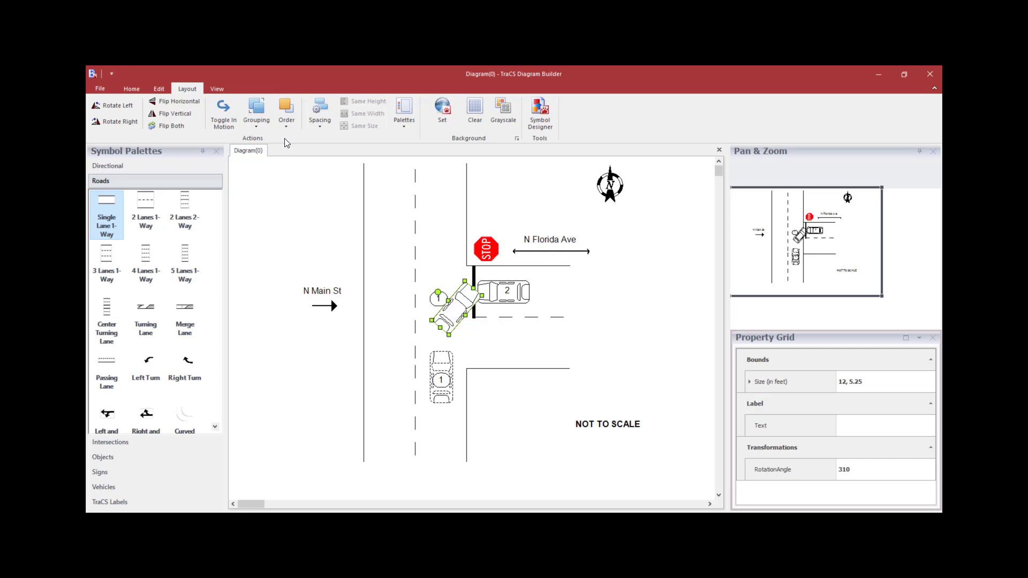
click(437, 300)
click(437, 299)
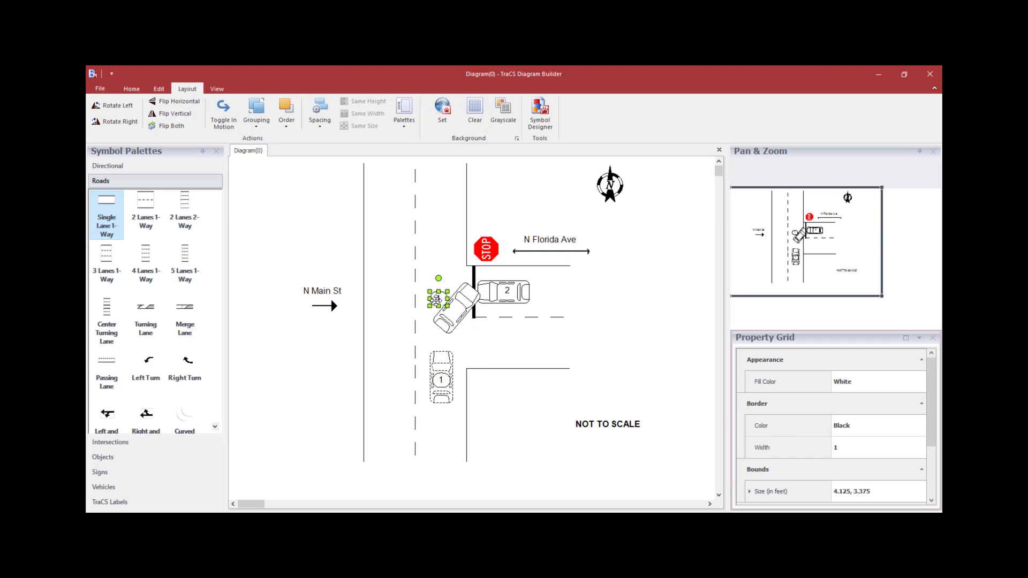
click(290, 110)
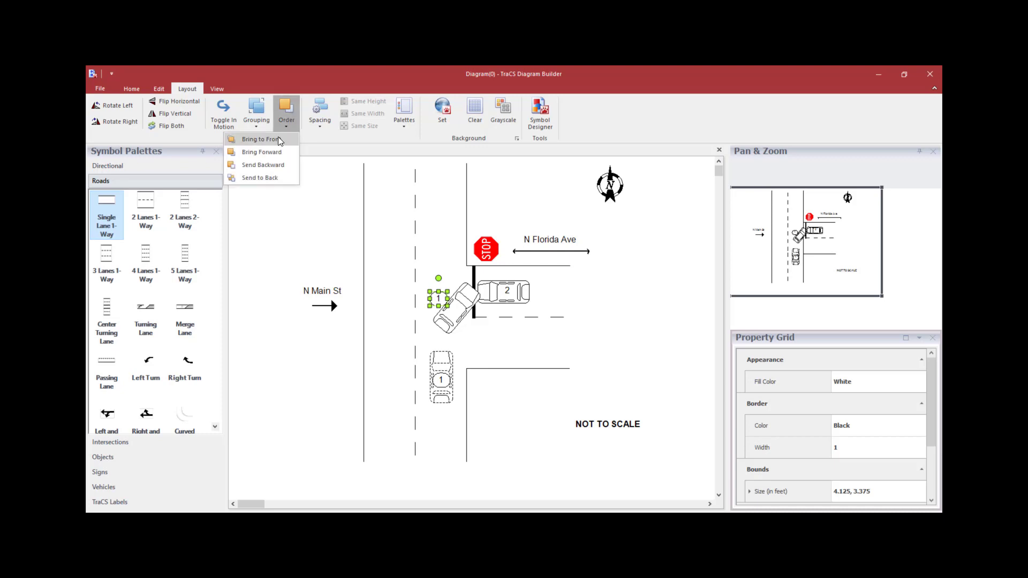
click(279, 142)
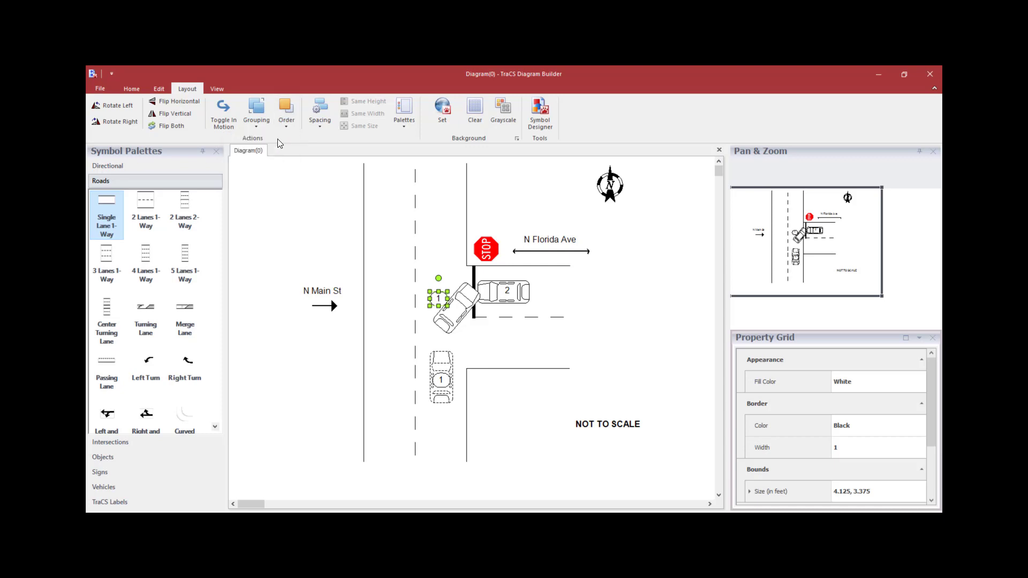
drag(439, 298, 453, 309)
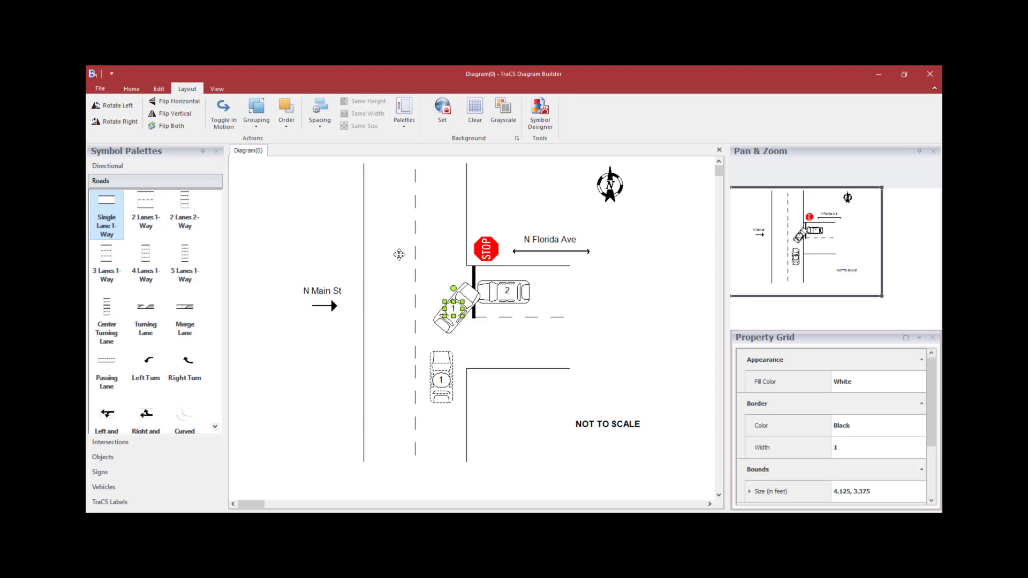
click(341, 227)
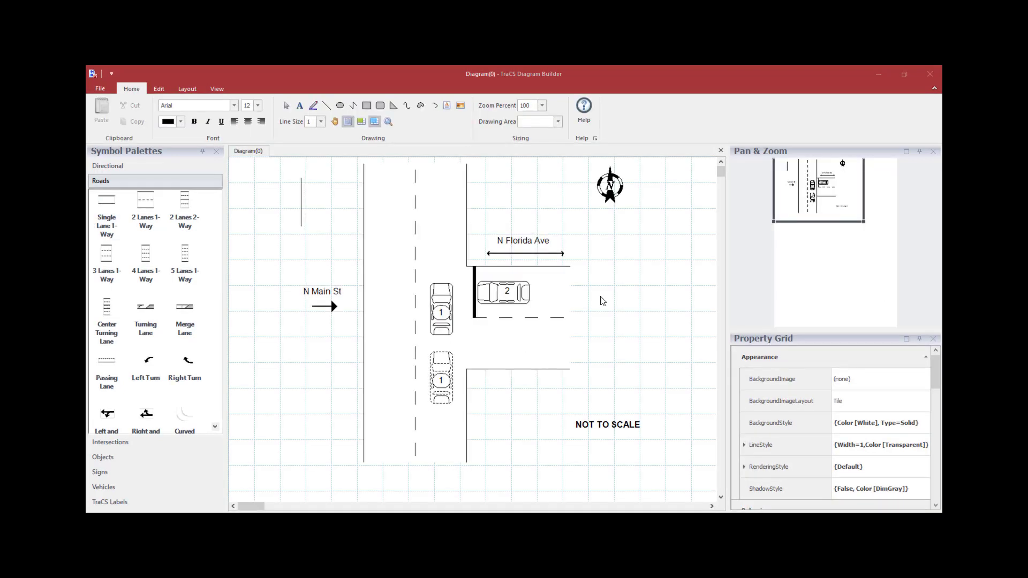
click(930, 75)
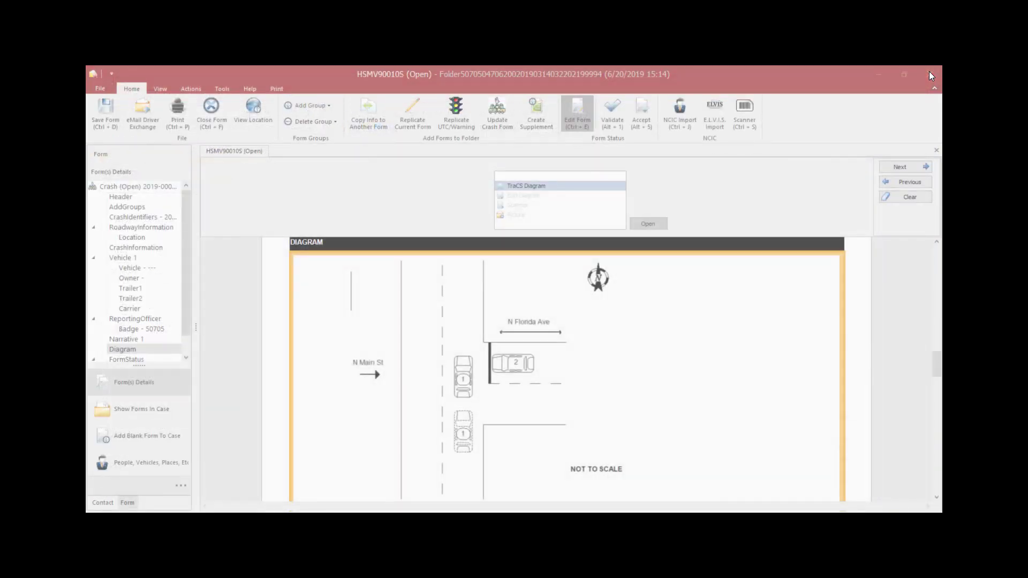